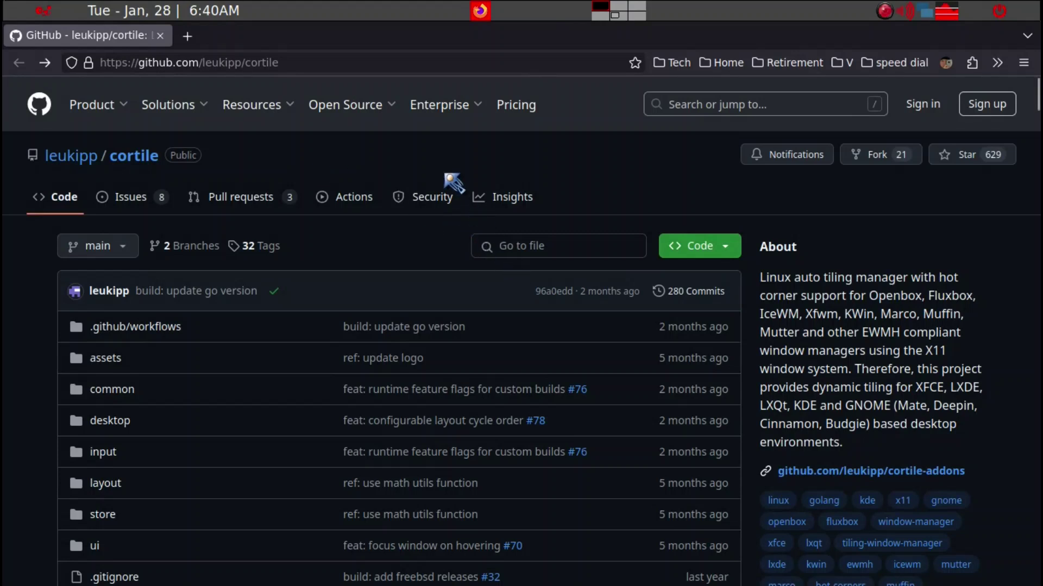
Open the cortile v2.5.2 release and show its assets, including cortile_2.5.2_linux_386.tar.gz
scroll(567, 256, "down", 2)
scroll(568, 256, "down", 8)
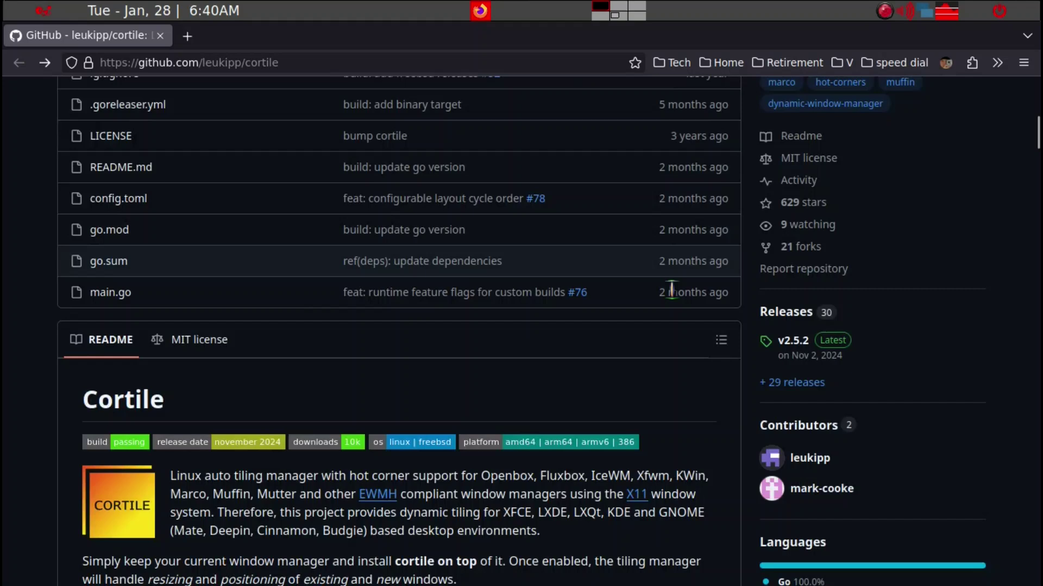
left_click(835, 344)
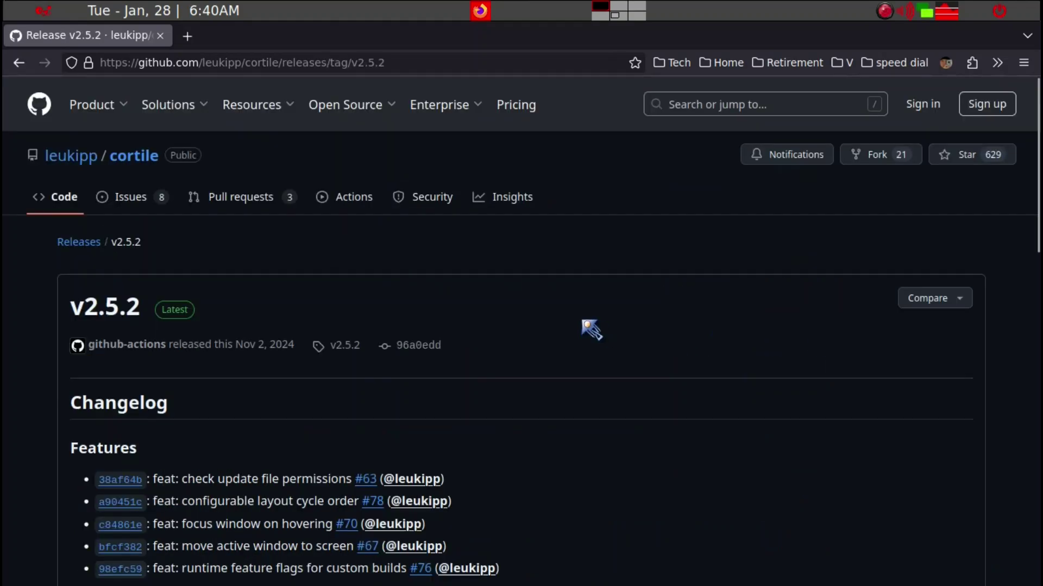
scroll(589, 328, "down", 6)
scroll(589, 328, "down", 12)
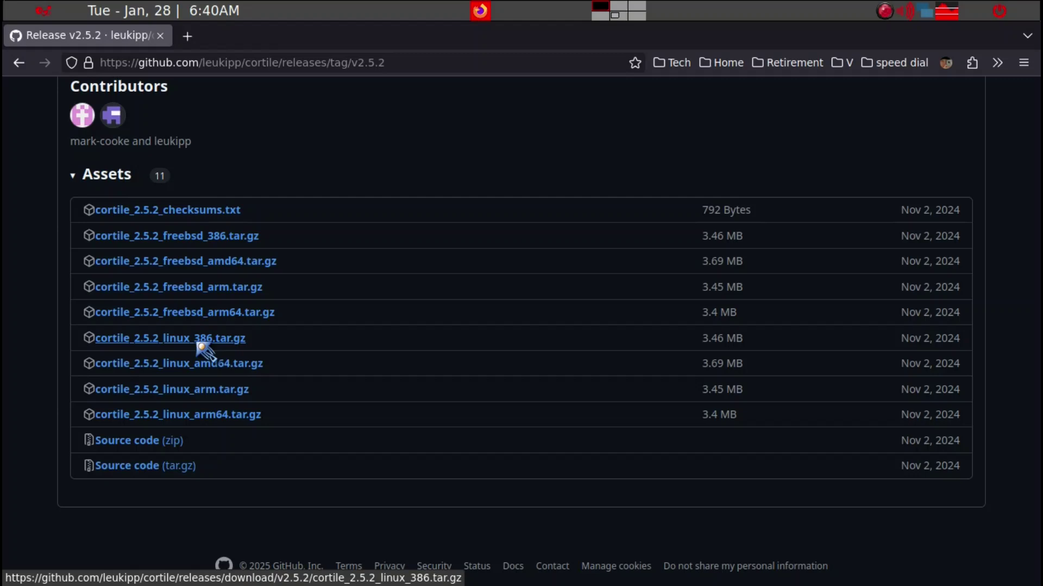
On the second desktop, delete the old cortile, LICENSE and README.md files from Downloads
key("ctrl+alt+Right")
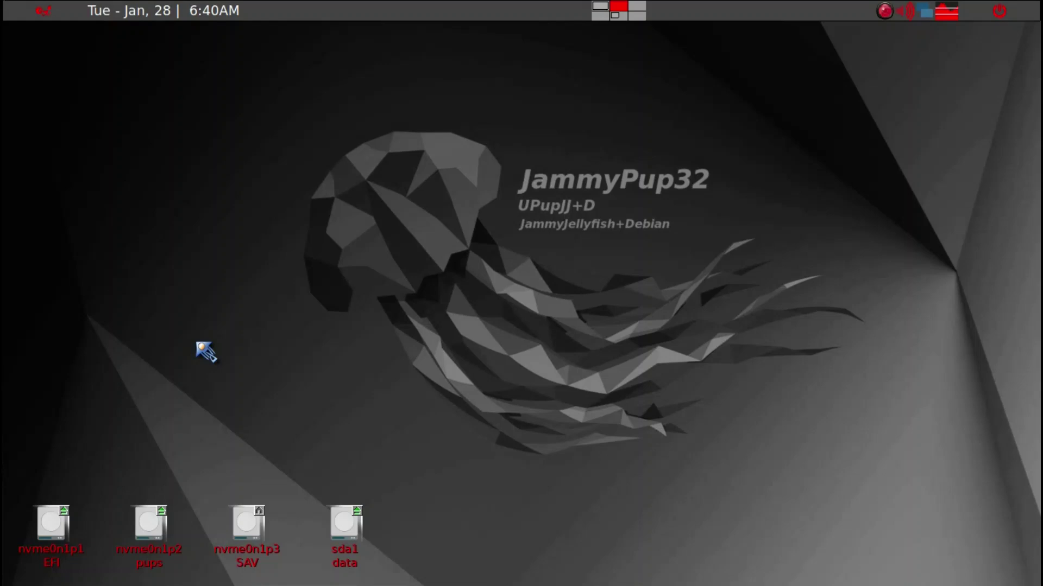
key("super+e")
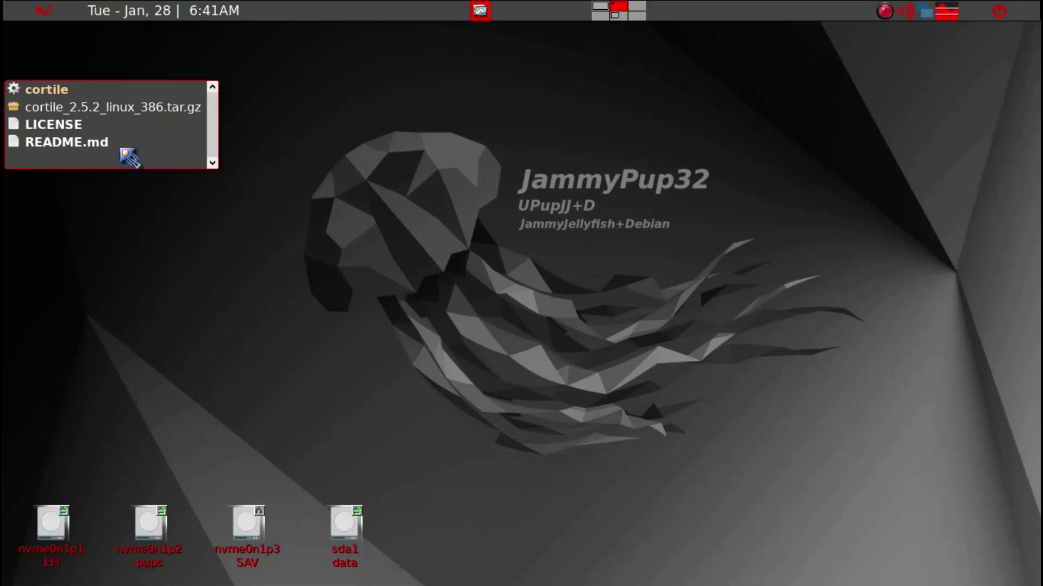
left_click(57, 92)
left_click(59, 125, "ctrl")
left_click(62, 142, "ctrl")
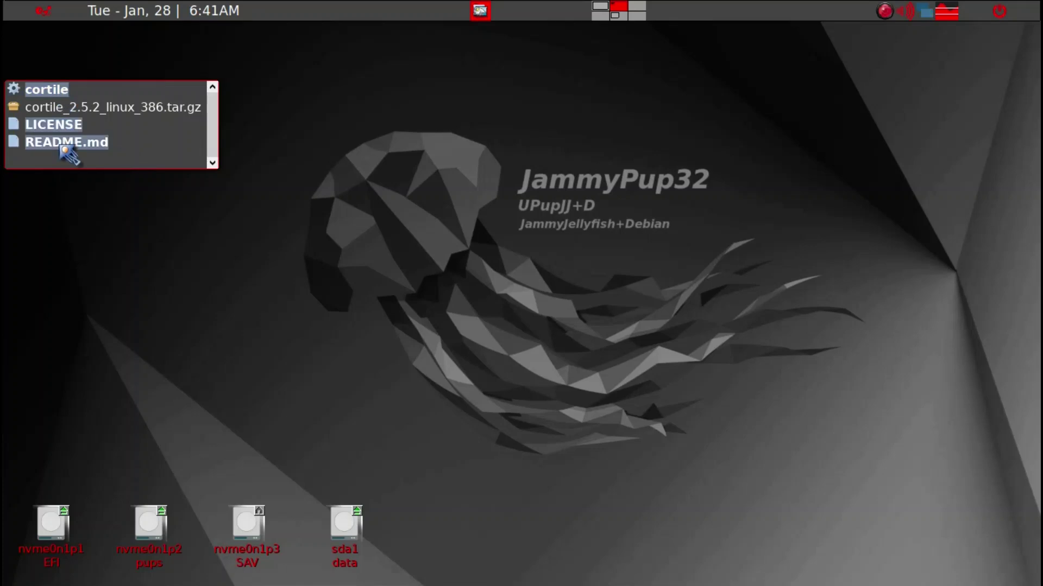
key("Delete")
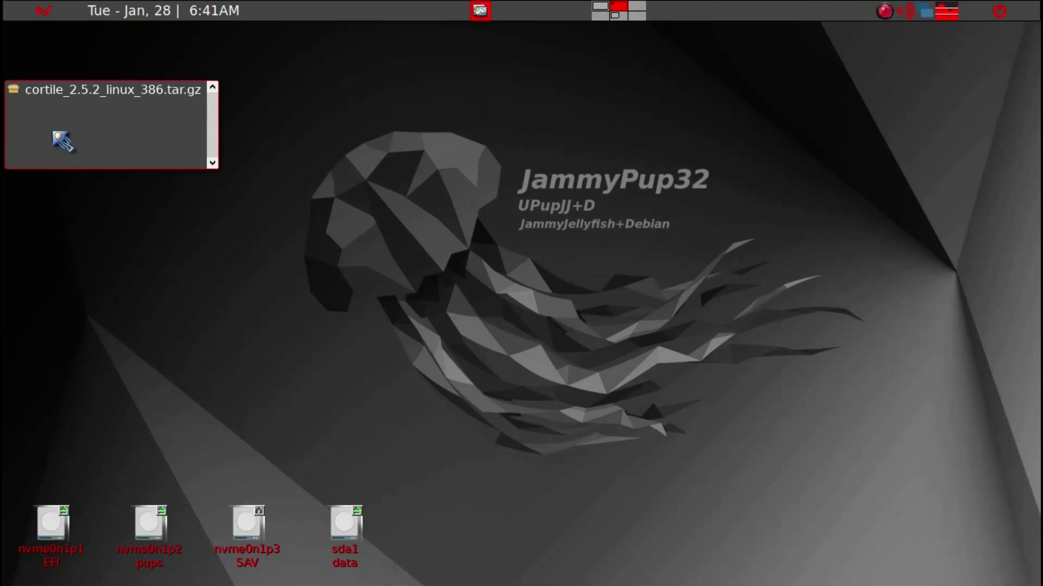
Extract cortile_2.5.2_linux_386.tar.gz into Downloads with pExtract
right_click(74, 95)
mouse_move(121, 94)
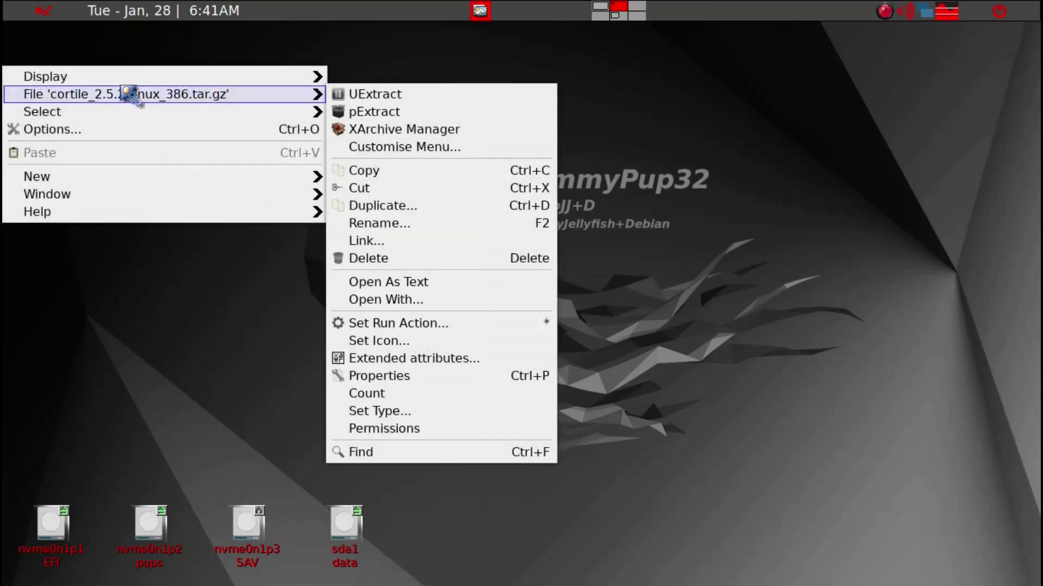
left_click(343, 112)
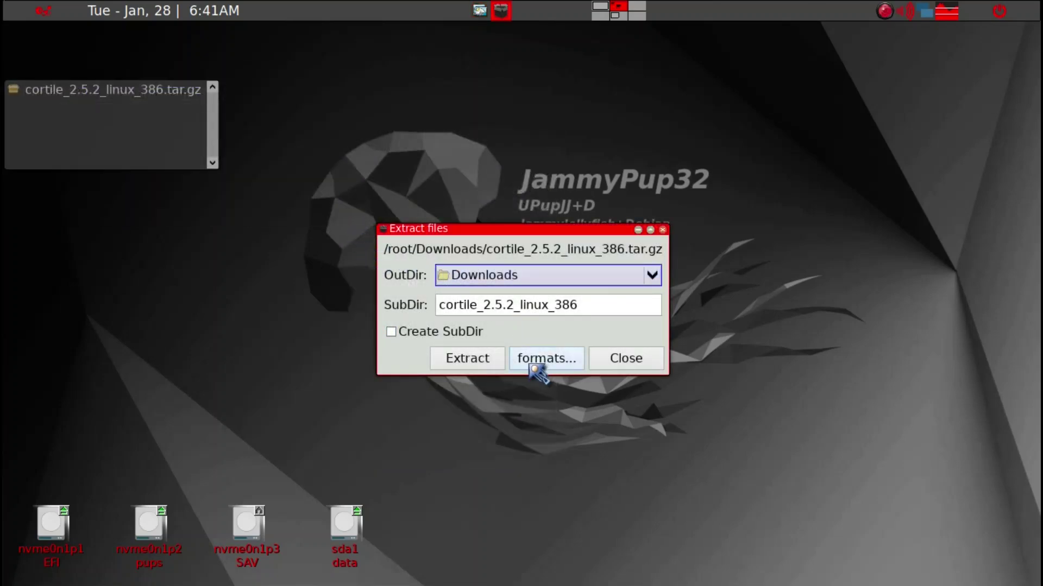
left_click(474, 357)
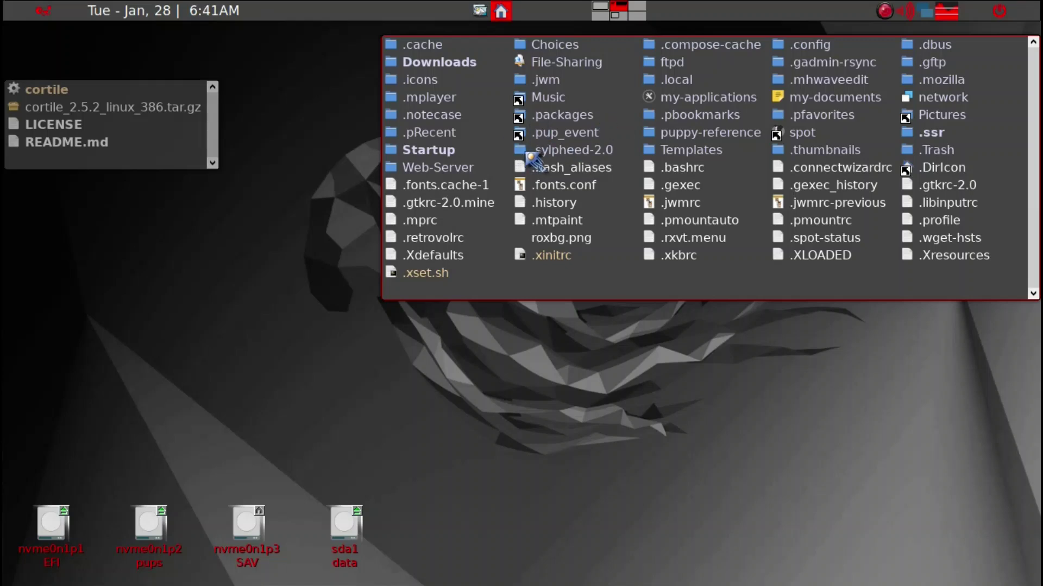
Copy the cortile binary from Downloads into the home Startup folder, then close Downloads
left_click(193, 163)
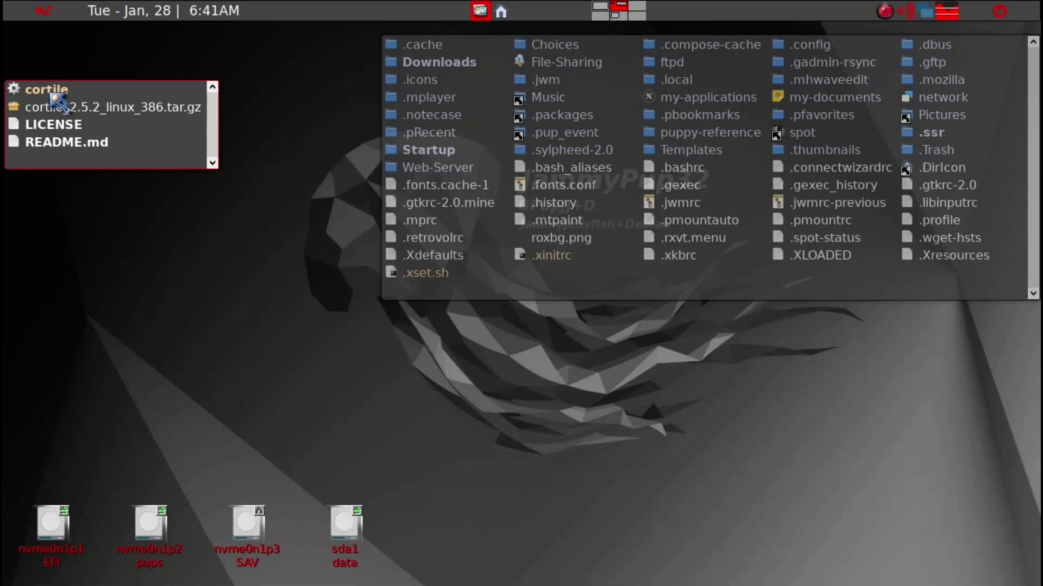
left_click_drag(48, 91, 416, 154)
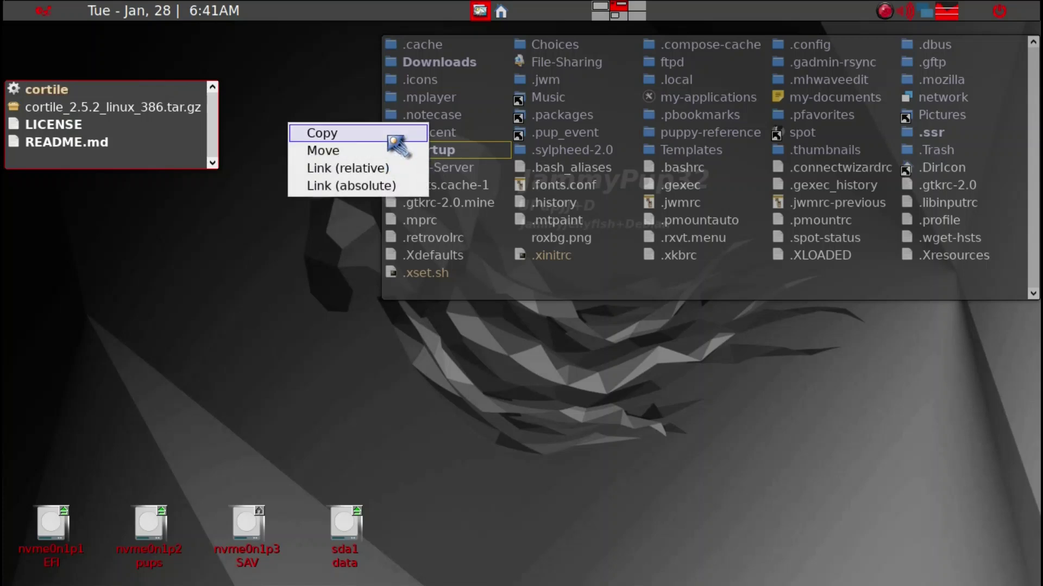
left_click(390, 135)
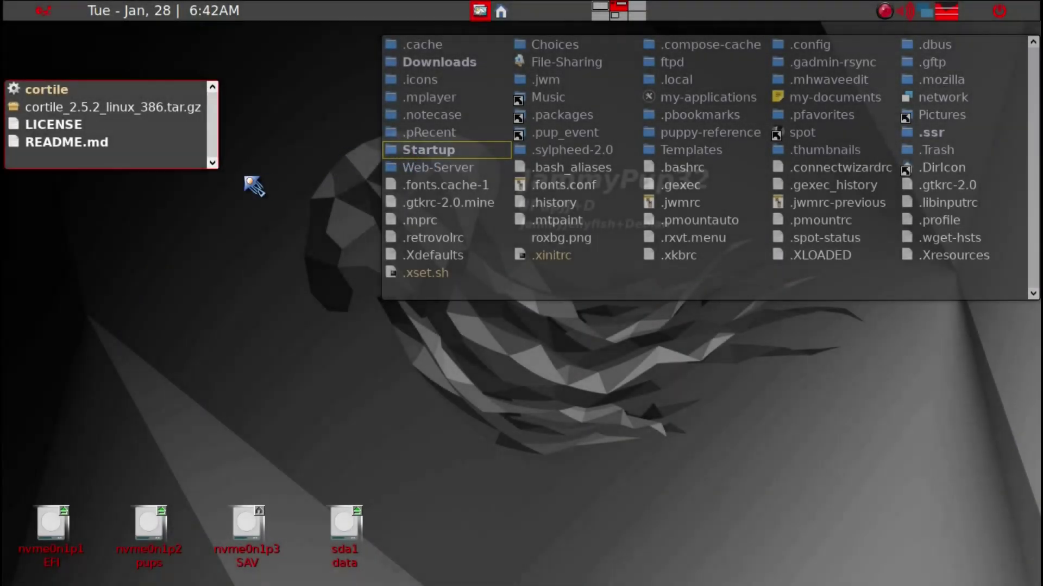
key("alt+F4")
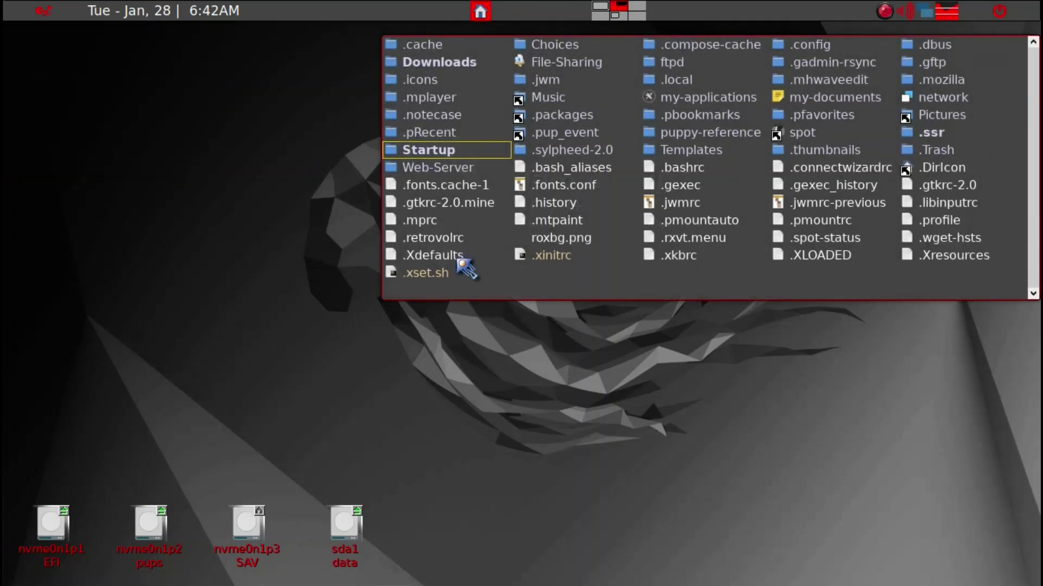
Launch cortile from the home Startup folder, then bring up the Synapse search launcher
key("Return")
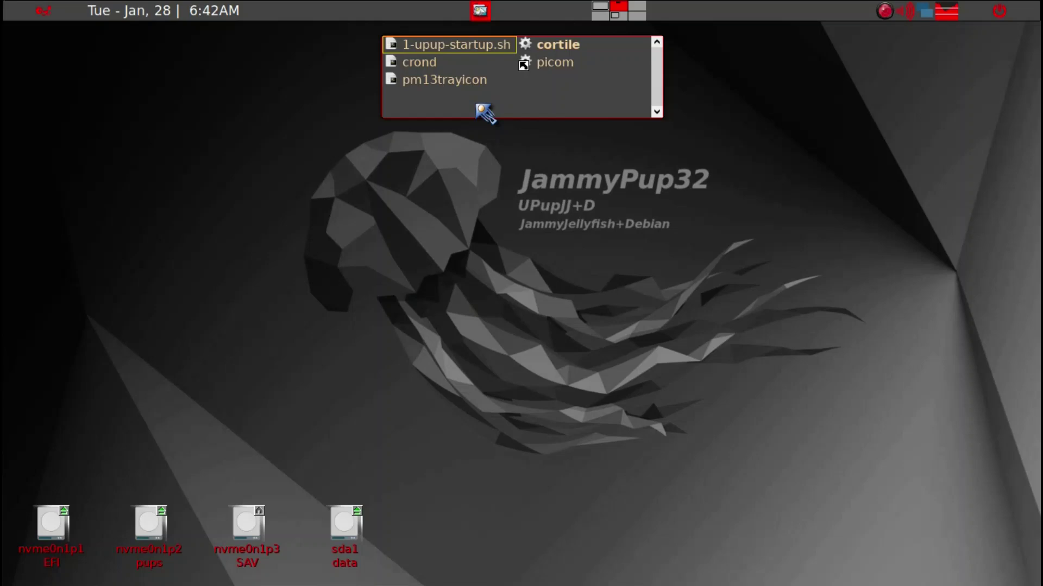
key("Down")
key("Right")
key("Up")
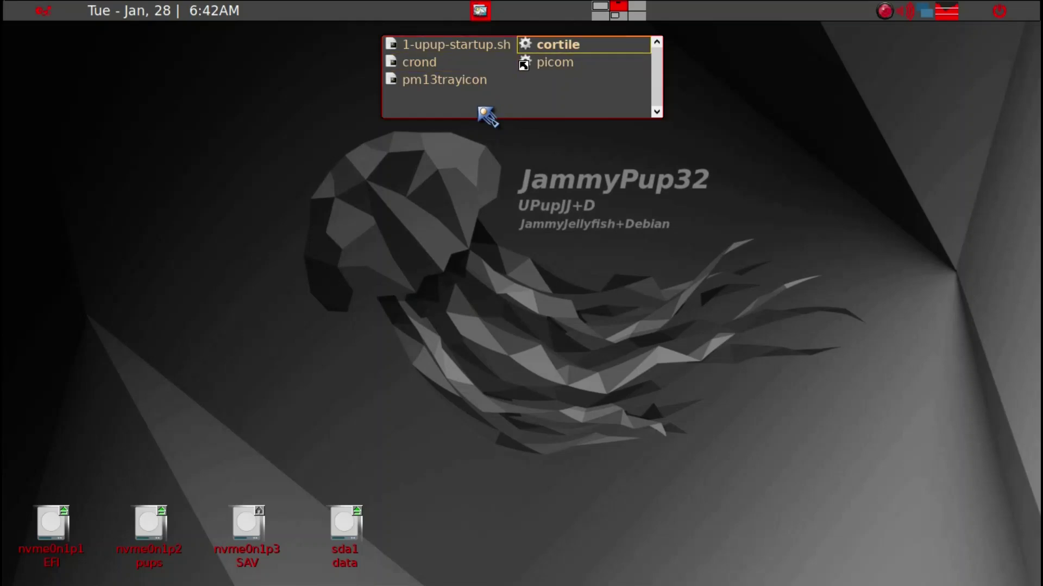
double_click(546, 49)
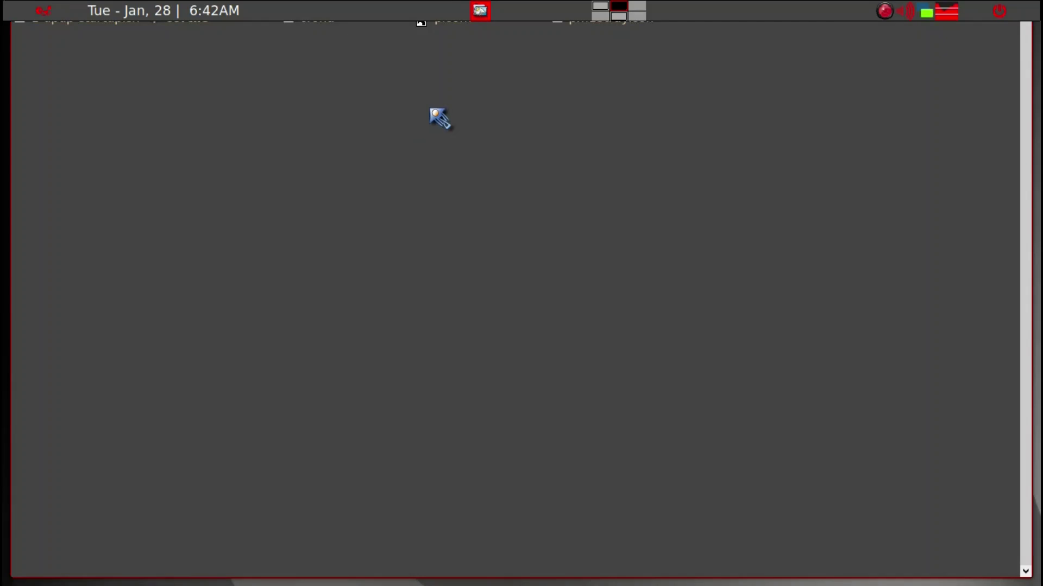
key("ctrl+space")
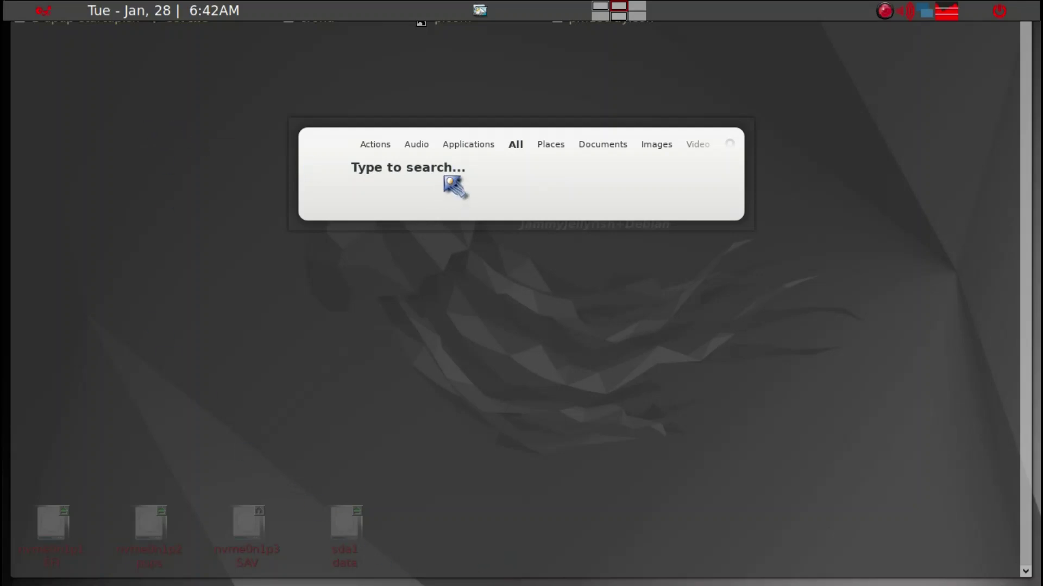
Search Synapse for 'rox' and launch it, leaving a terminal tiled on the left
type("rox")
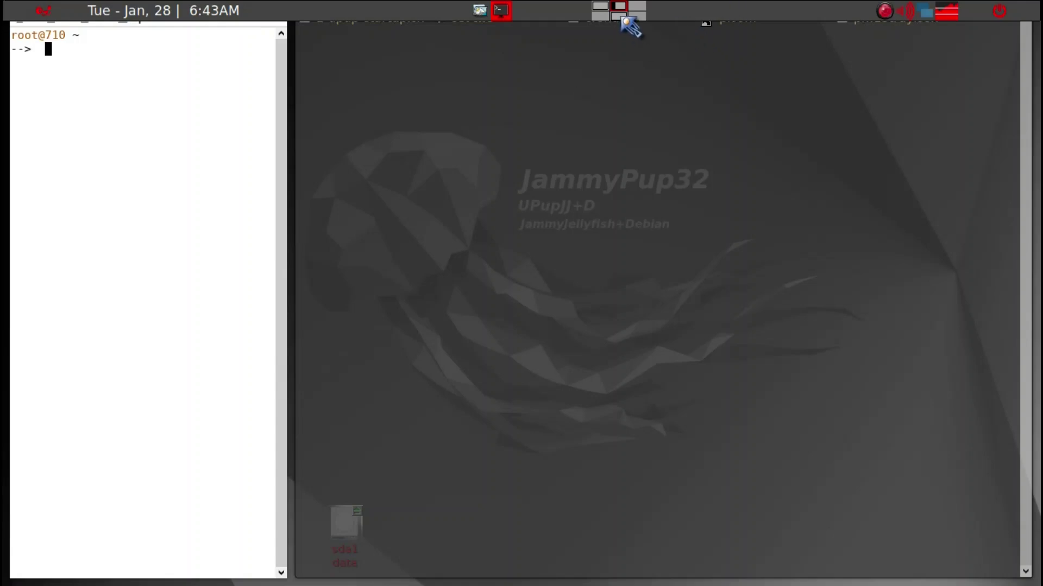
Switch to the notes workspace and browse the home folder into .config
left_click(622, 16)
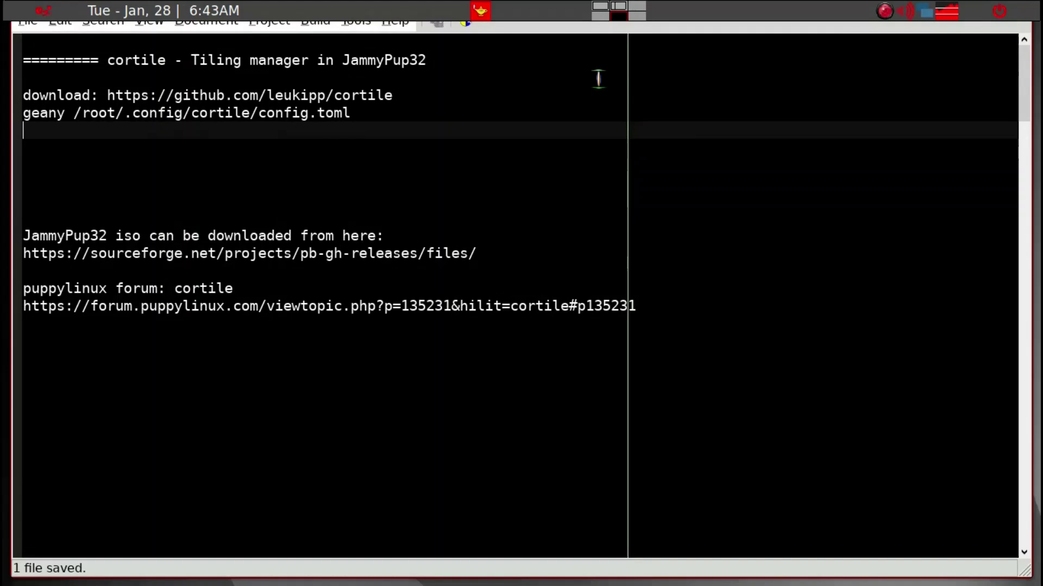
key("super+f")
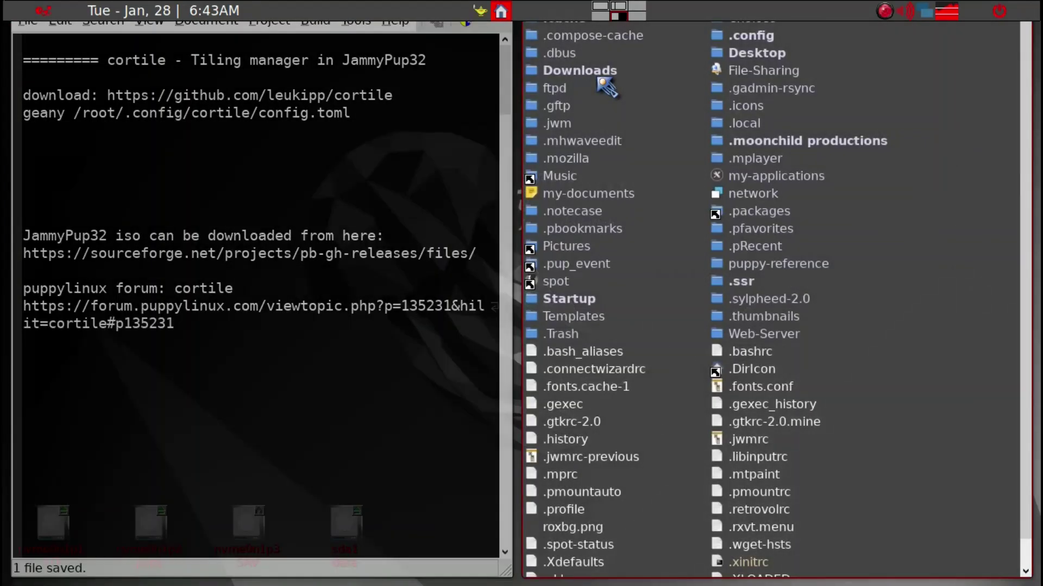
key("Down")
key("Down")
key("Right")
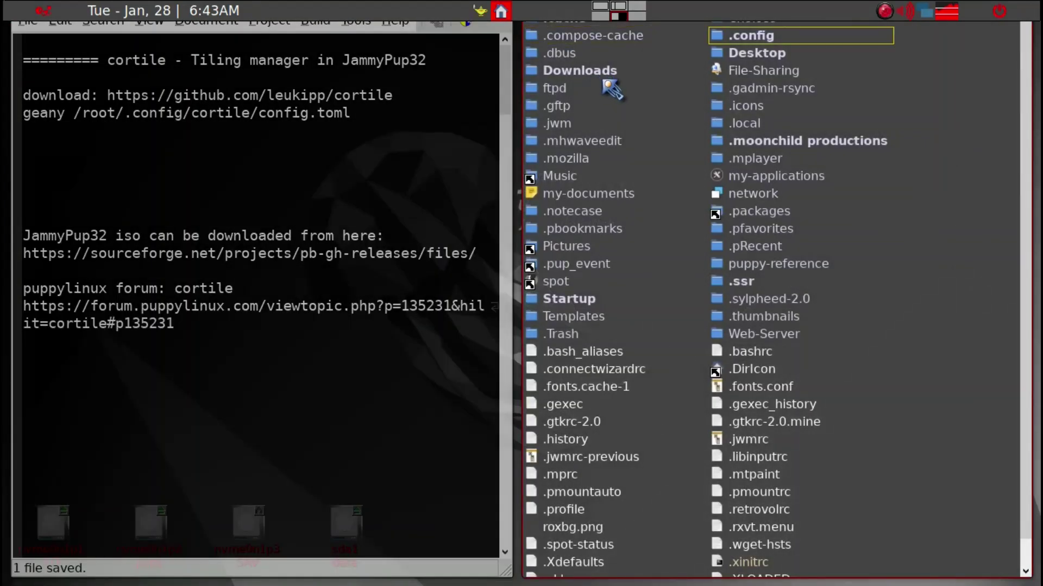
key("Return")
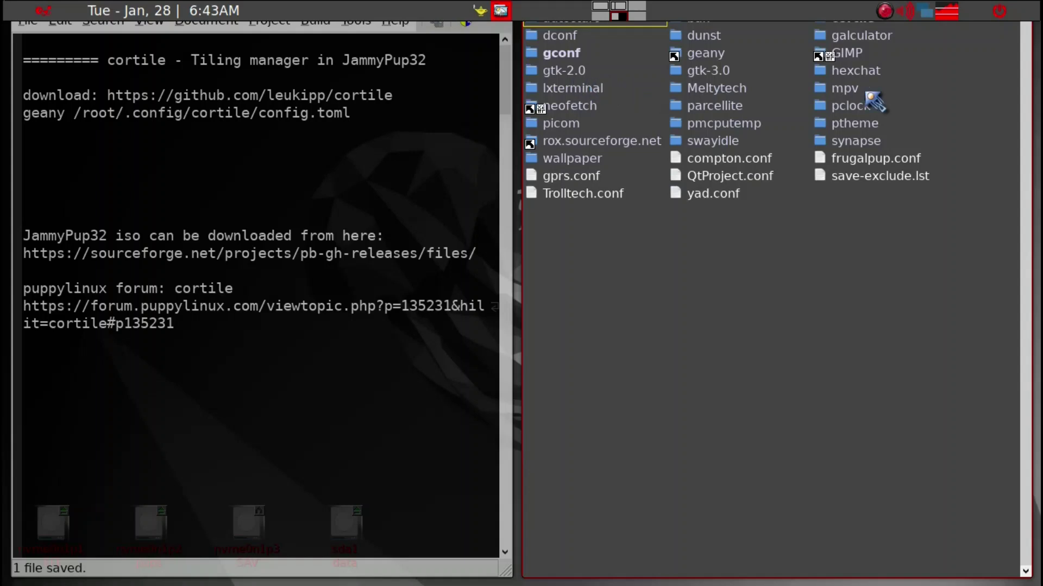
key("Down")
key("Down")
key("Down")
key("Up")
key("Up")
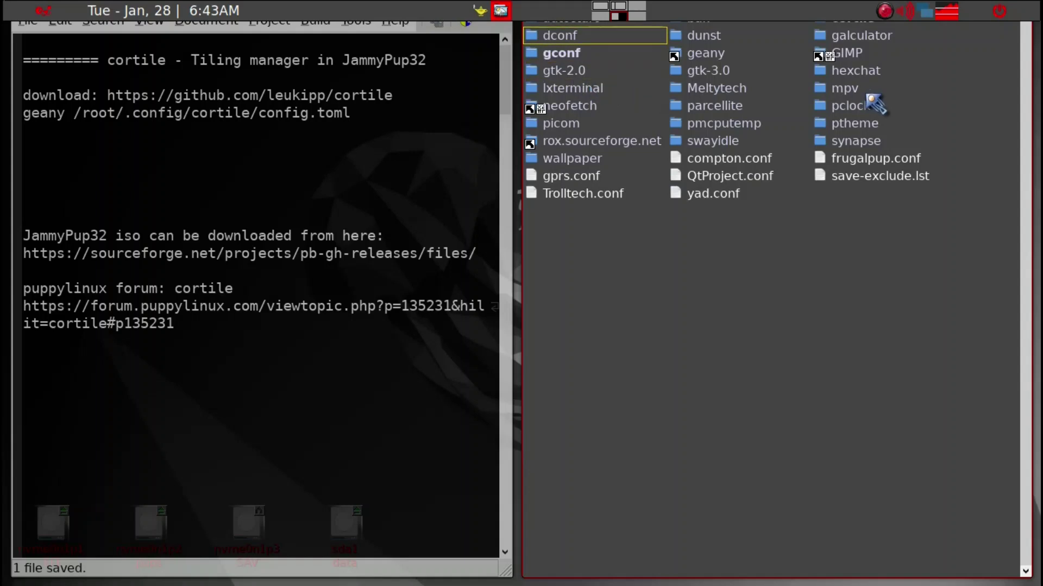
key("Up")
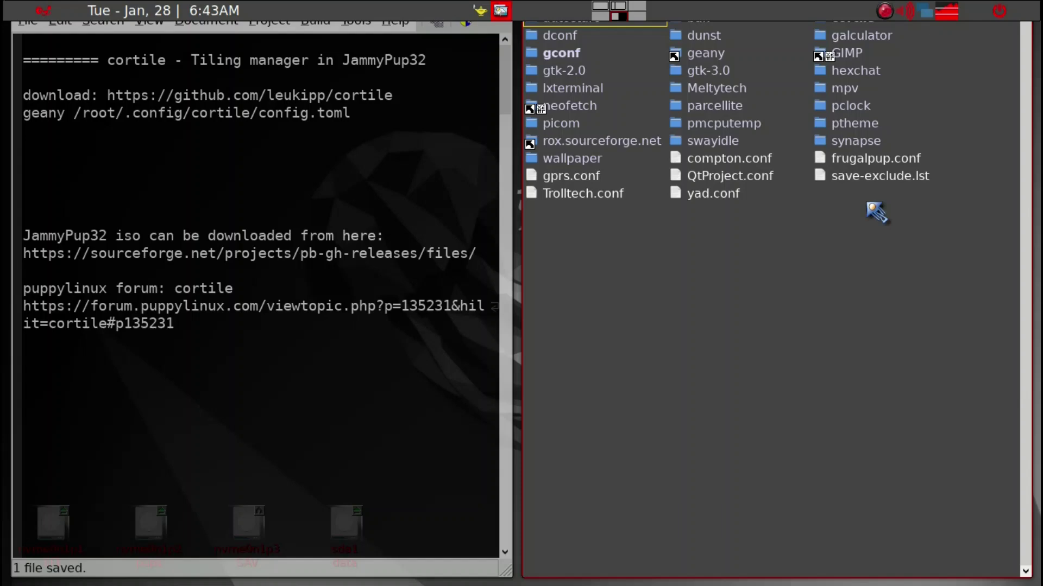
Open config.toml from the cortile folder in Geany and close its file window
key("ctrl+alt+t")
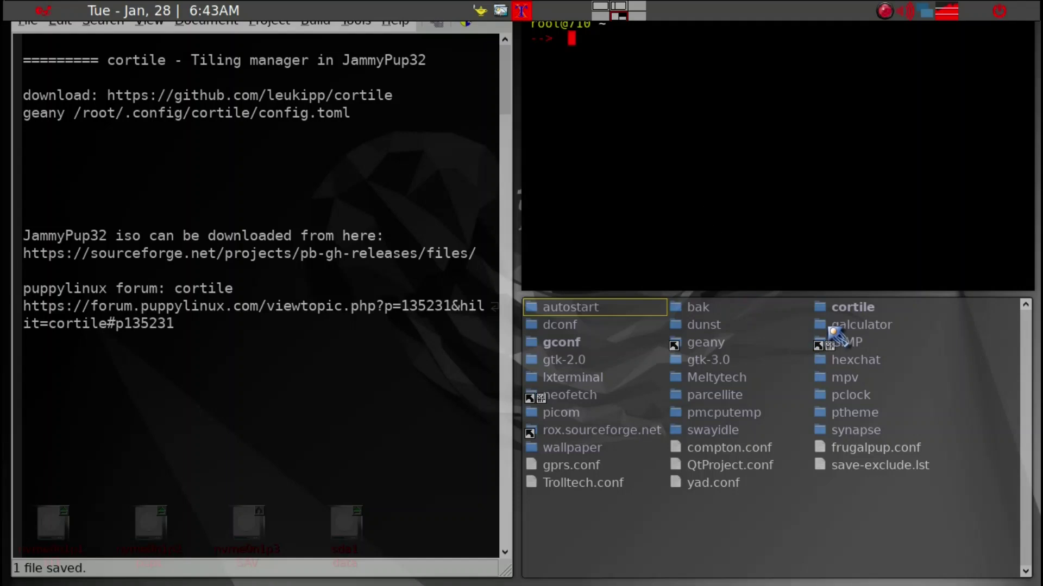
left_click(844, 308)
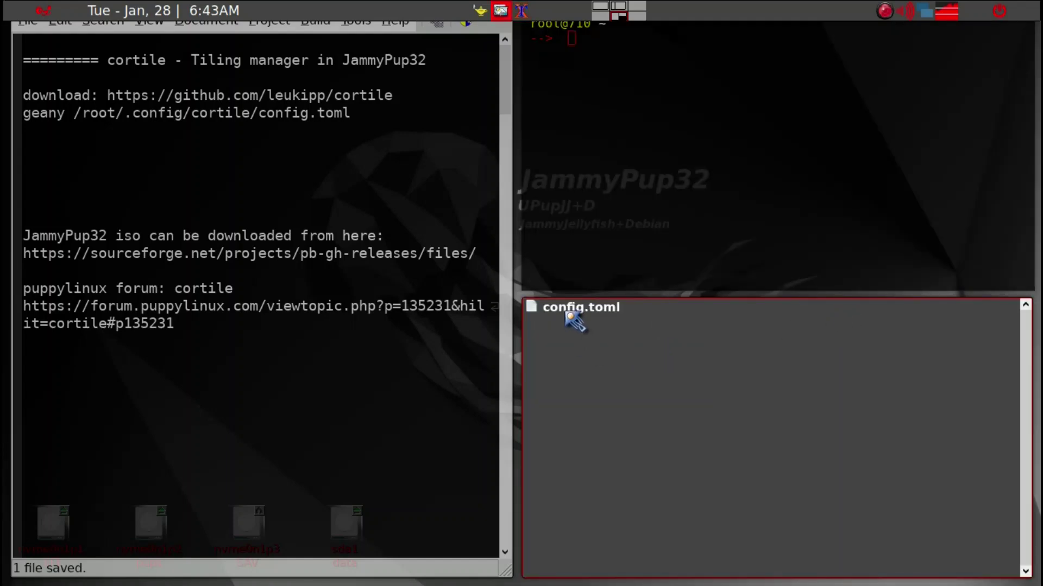
left_click_drag(574, 322, 402, 358)
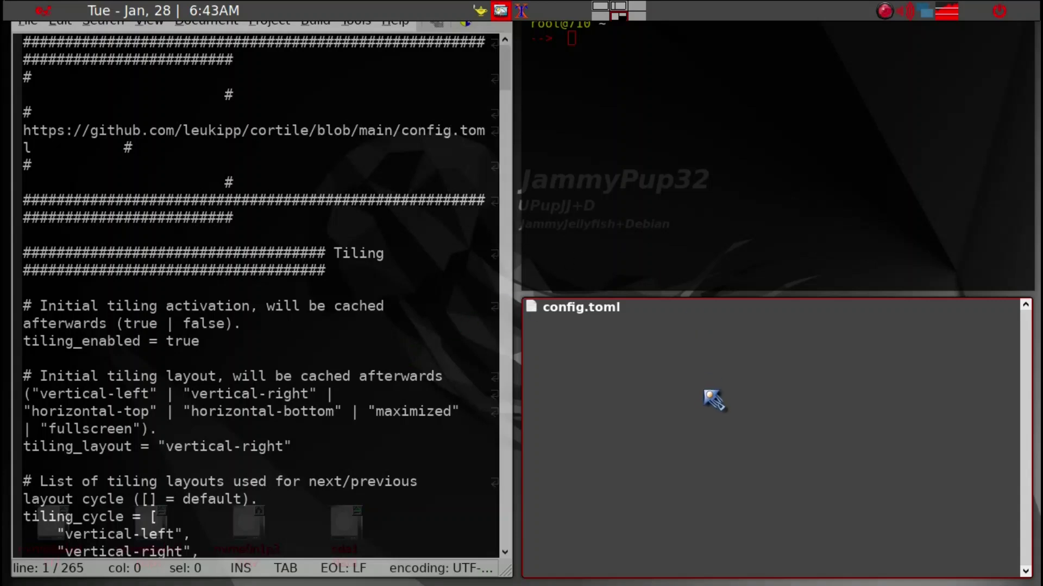
key("ctrl+q")
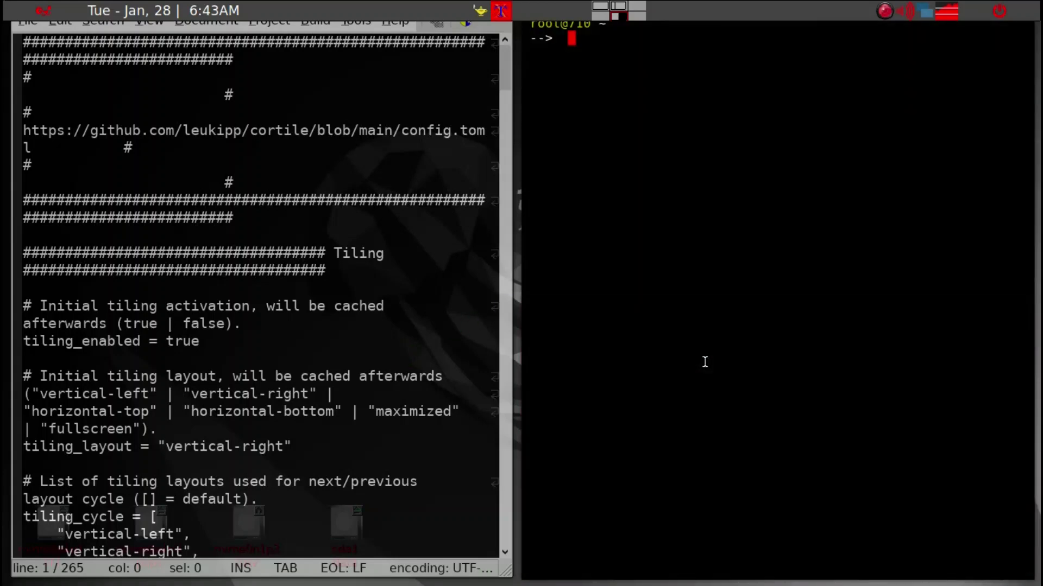
Close the terminal and change window_gap_size from 10 to 2 in config.toml
key("ctrl+d")
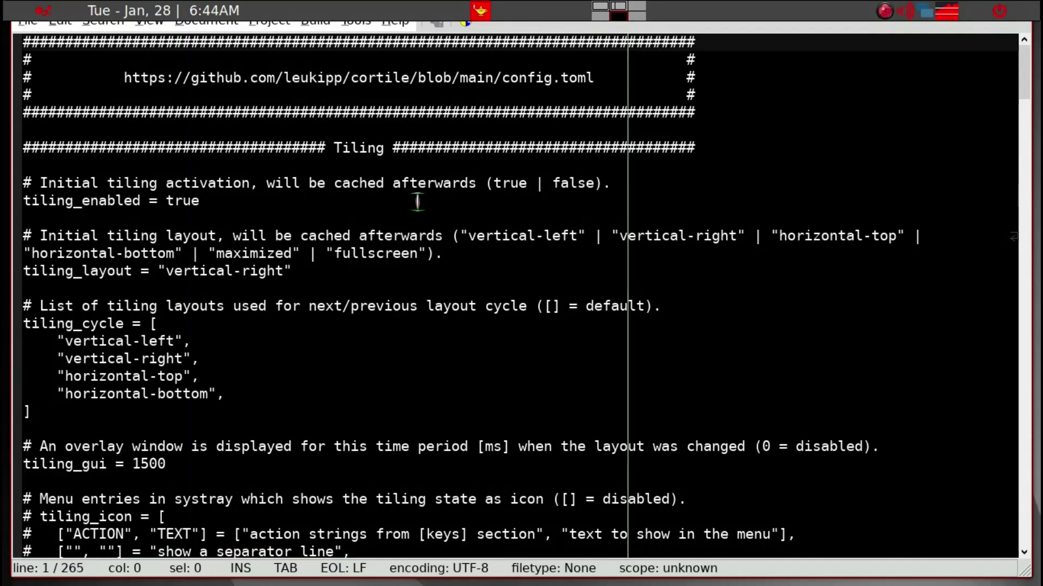
scroll(365, 291, "down", 3)
scroll(364, 302, "down", 3)
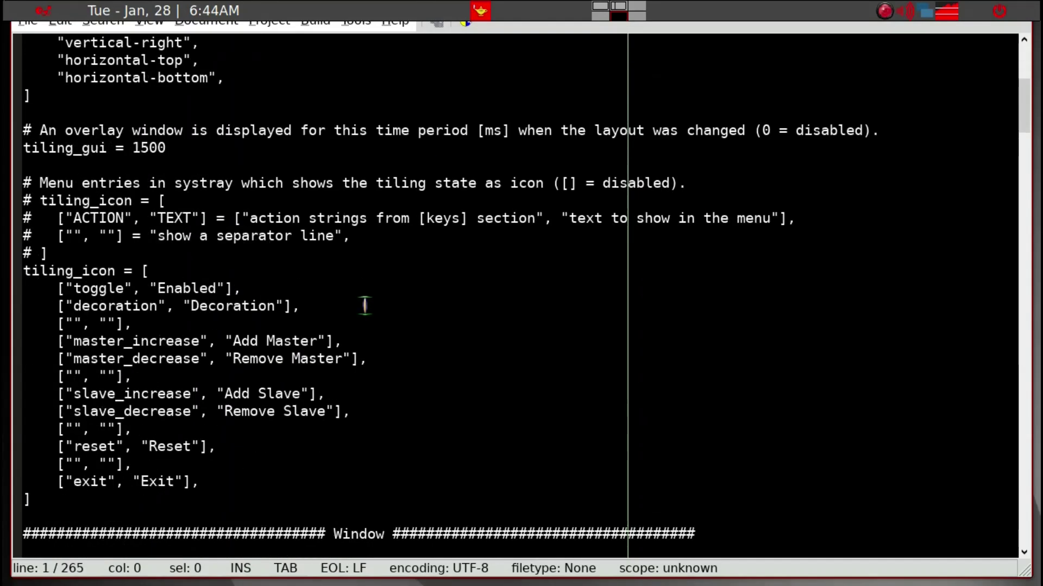
scroll(366, 306, "down", 9)
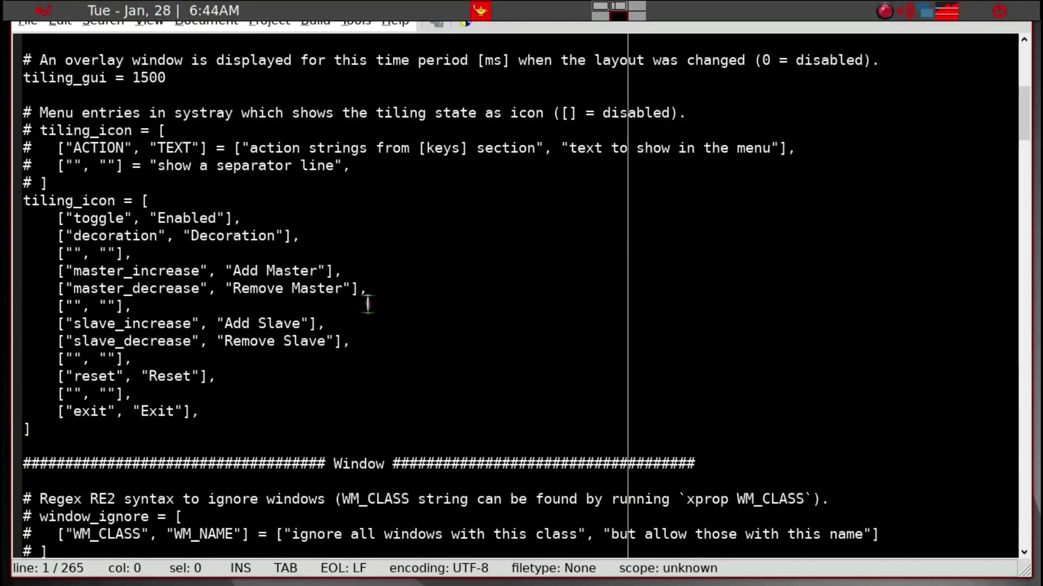
scroll(369, 303, "down", 4)
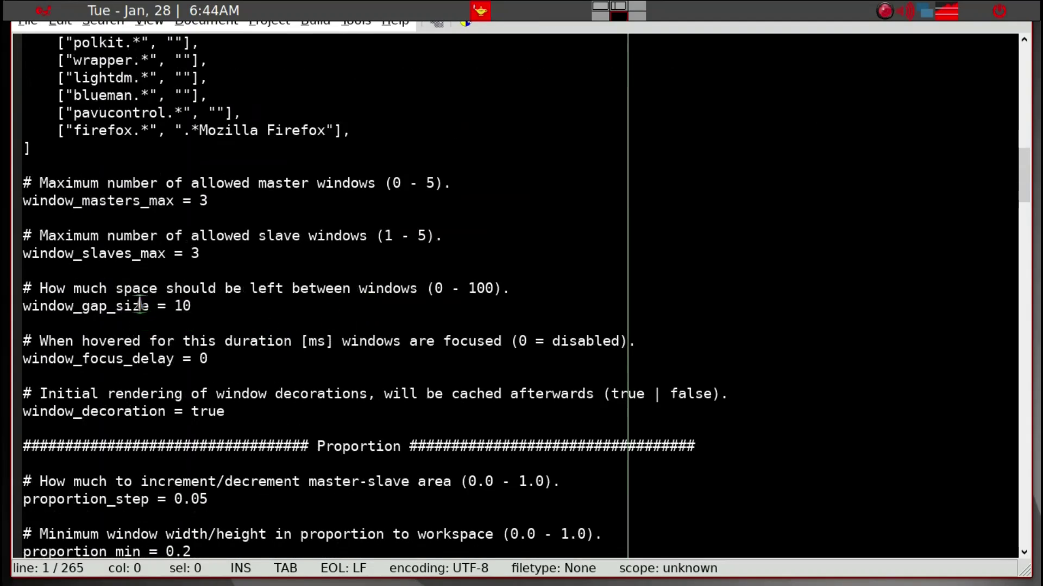
left_click(207, 304)
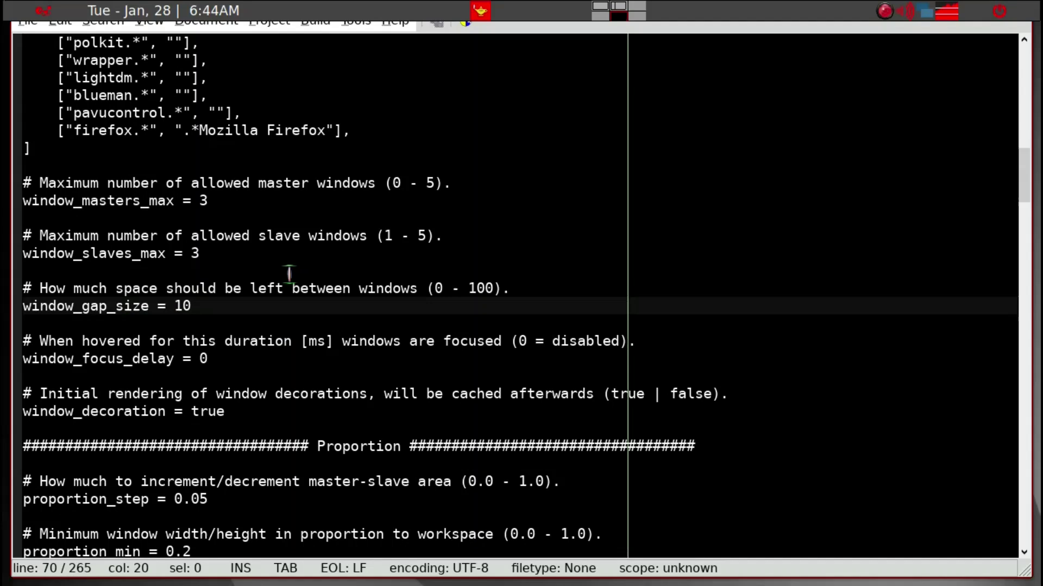
key("BackSpace")
key("BackSpace")
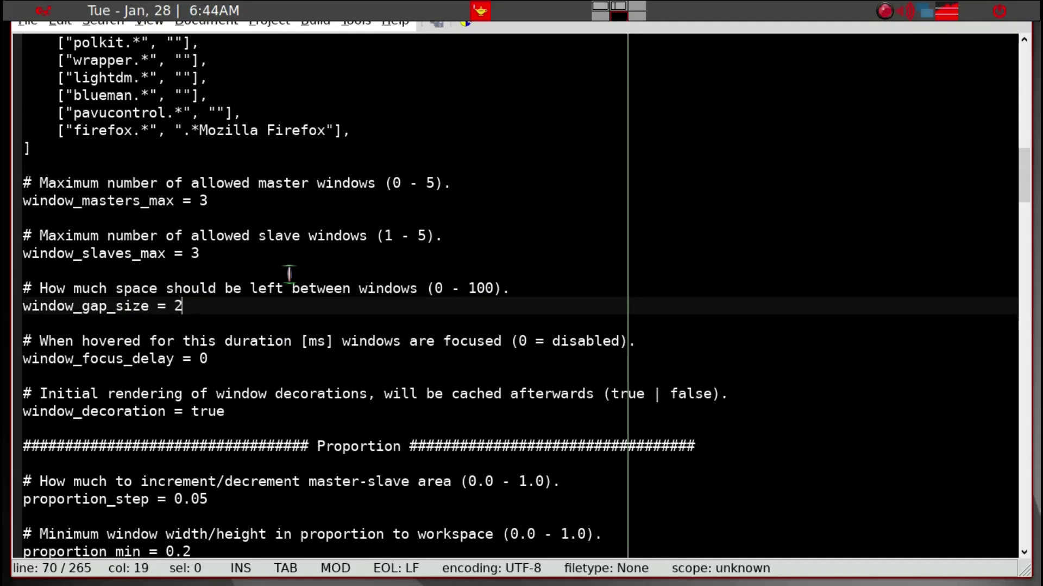
Set the first edge_margin_primary value to 28, making it [28, 0, 0, 0]
scroll(320, 289, "down", 3)
scroll(320, 290, "down", 4)
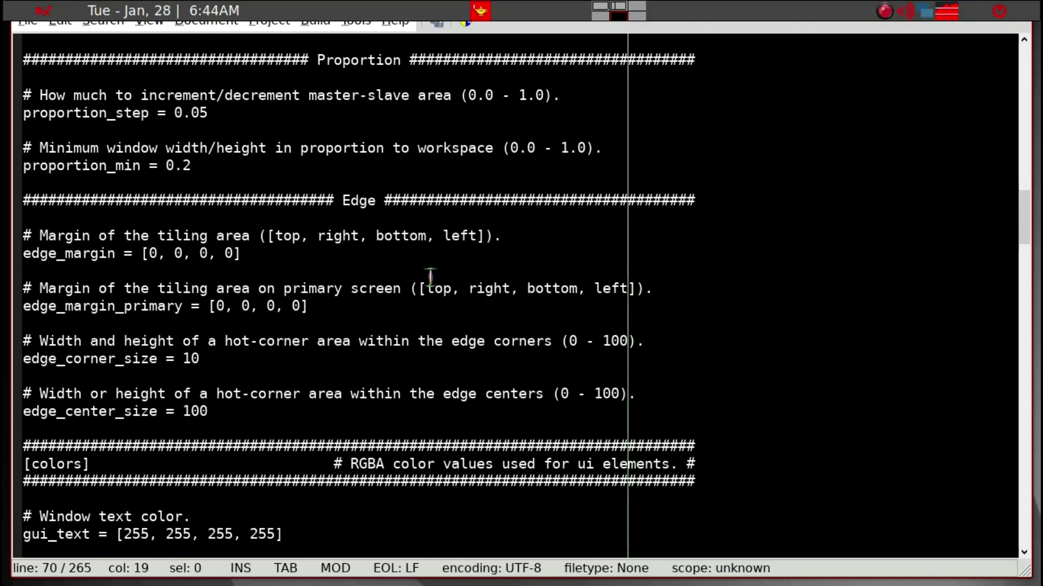
left_click(225, 306)
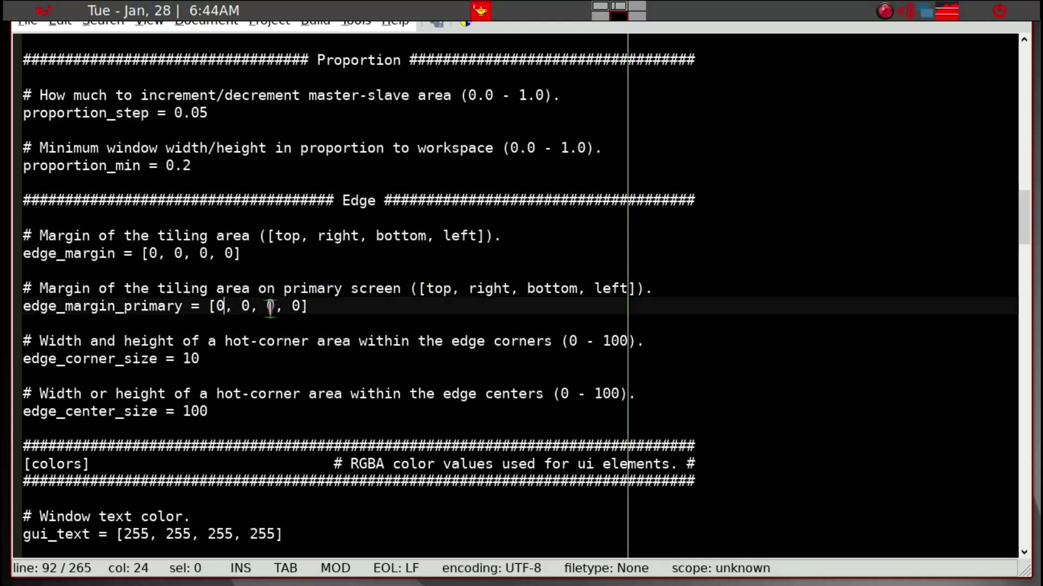
key("BackSpace")
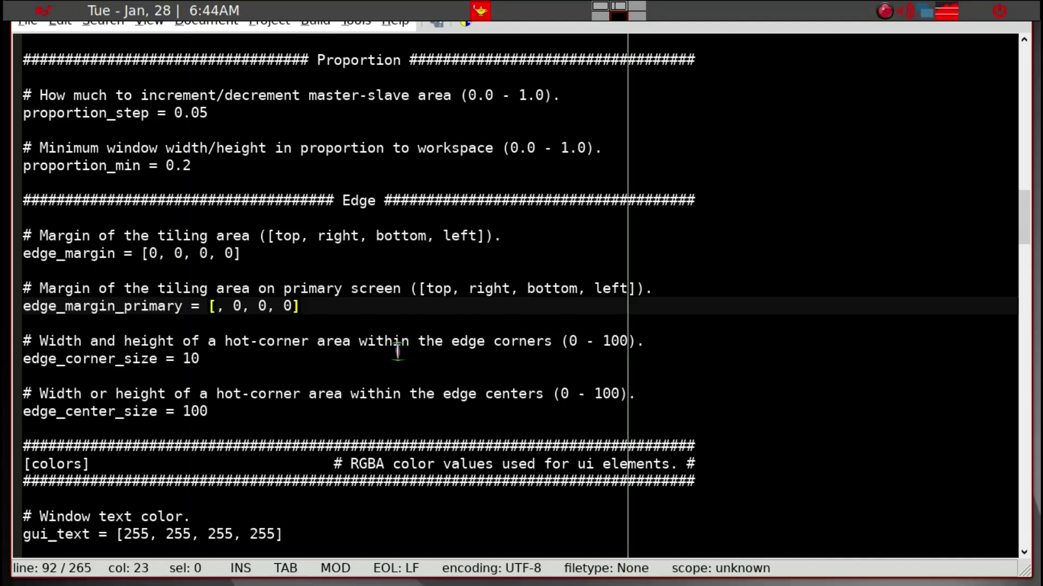
type("28")
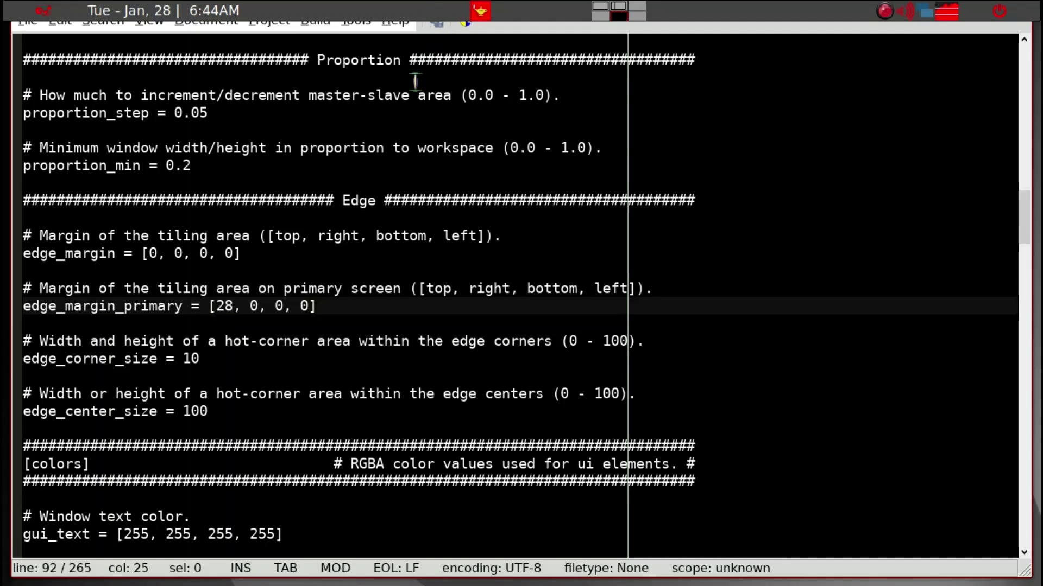
Save the edited config.toml from Geany's toolbar
left_click(433, 29)
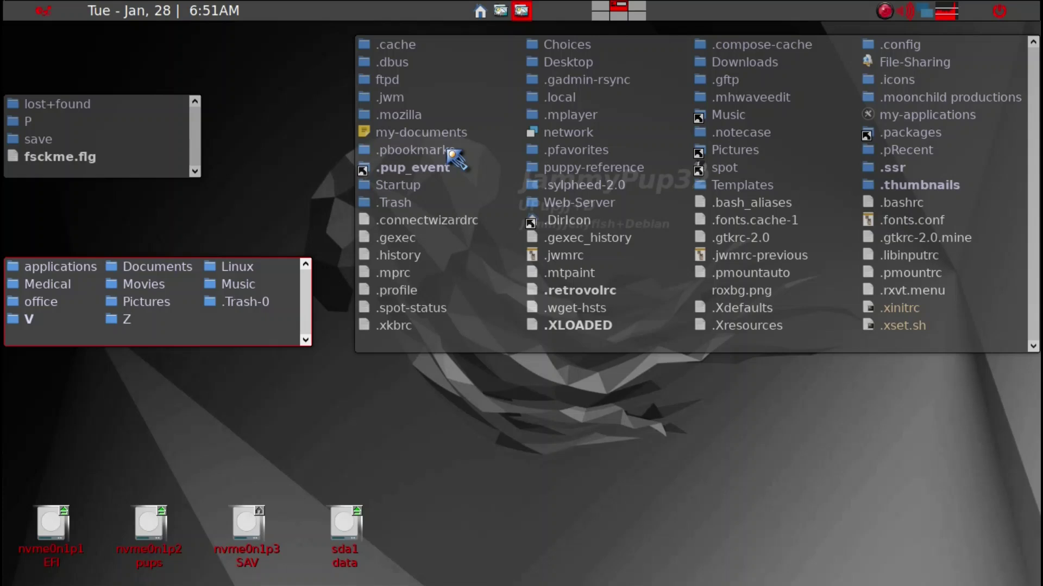
Reopen config.toml in Geany to review its values and [keys] Ctrl-Shift bindings, then change desktop
double_click(449, 153)
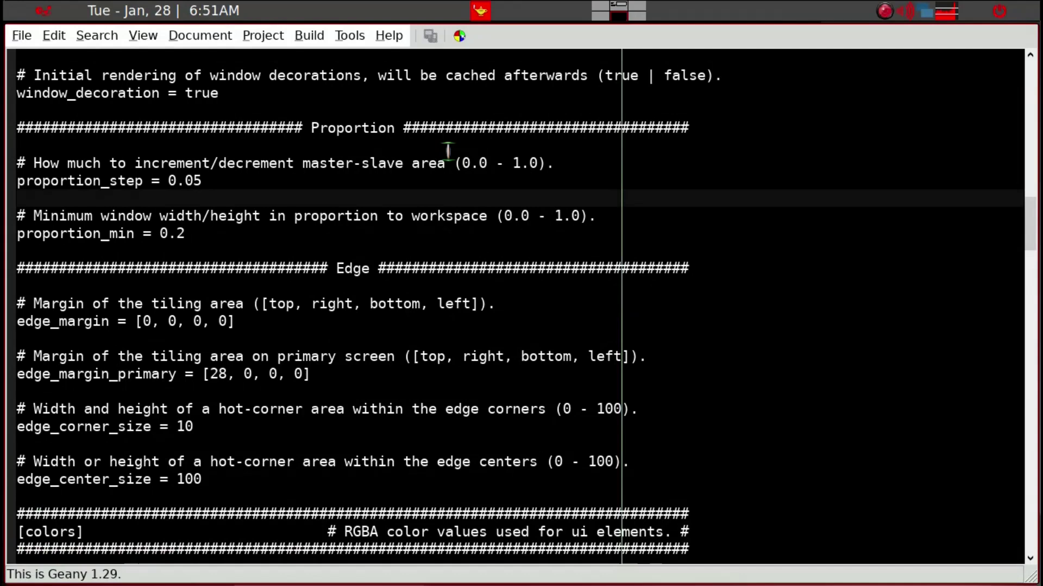
scroll(448, 203, "up", 3)
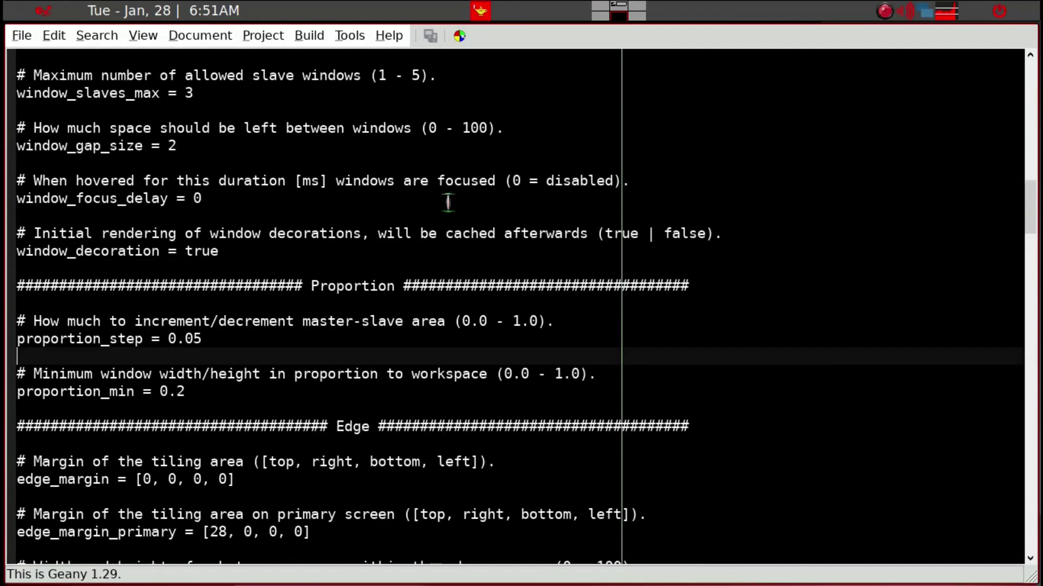
scroll(448, 203, "up", 7)
scroll(448, 203, "down", 10)
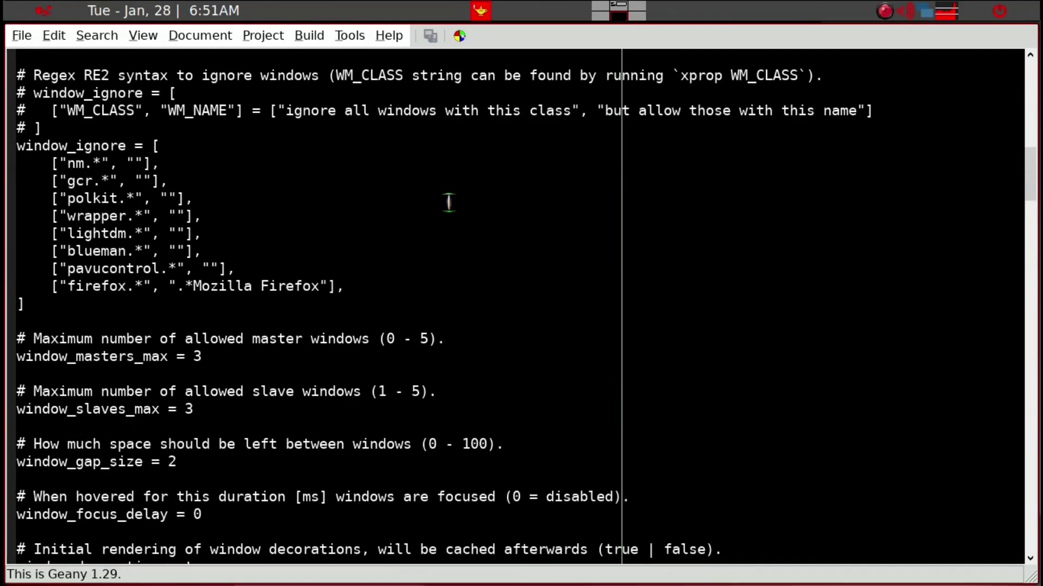
scroll(452, 206, "down", 8)
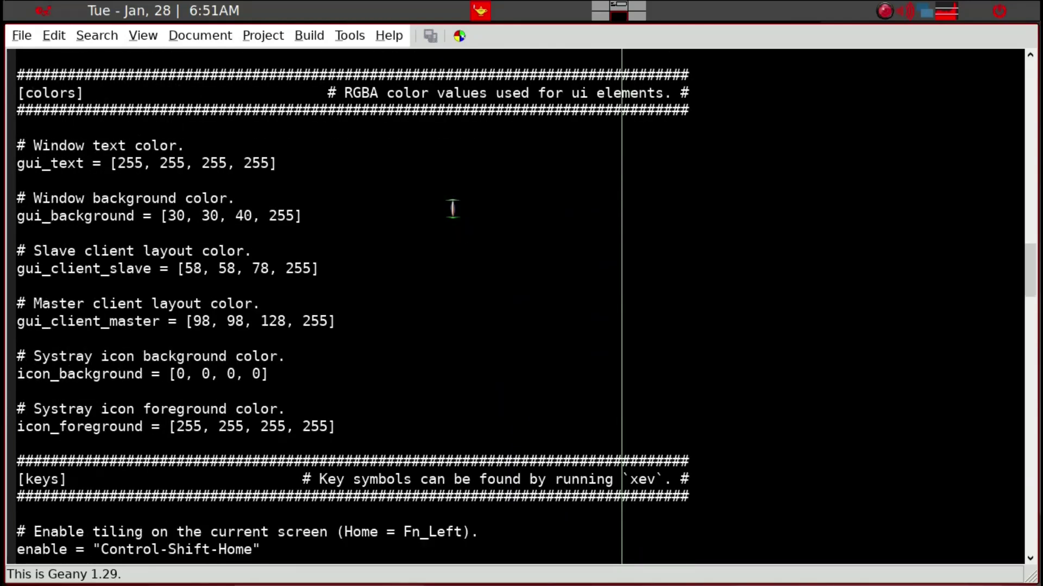
scroll(453, 207, "down", 3)
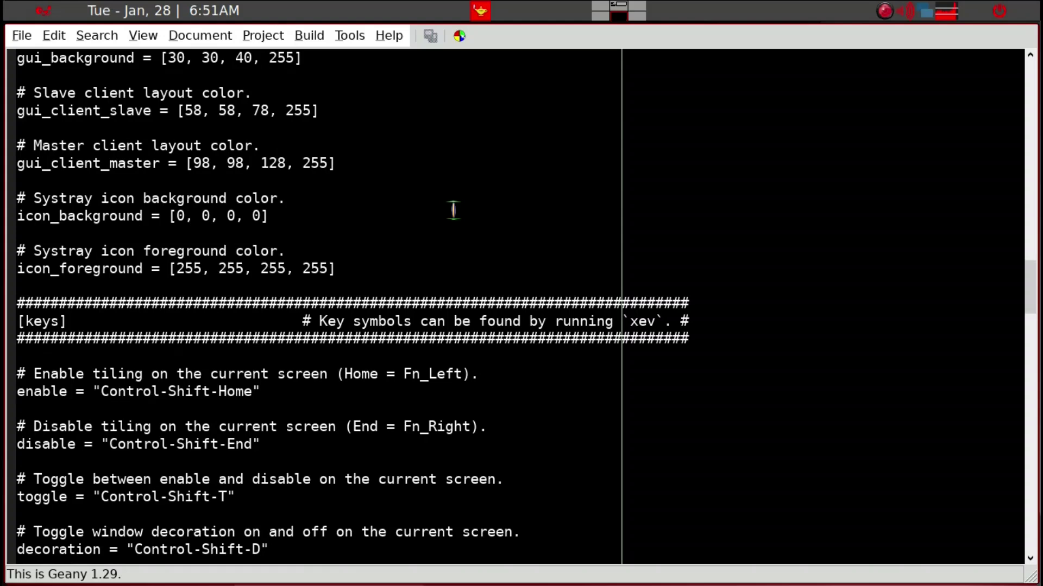
scroll(454, 209, "up", 3)
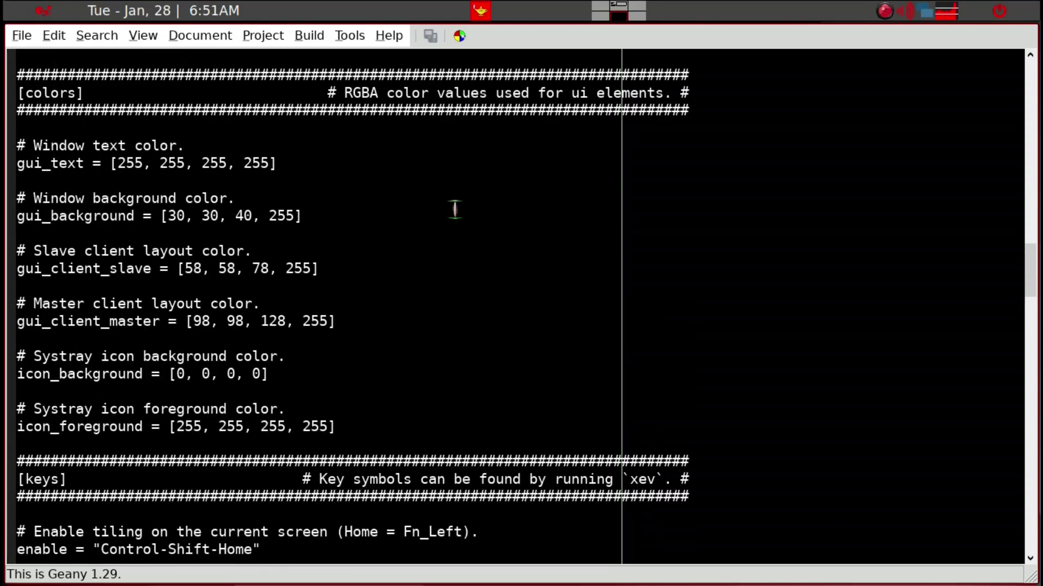
scroll(458, 210, "up", 1)
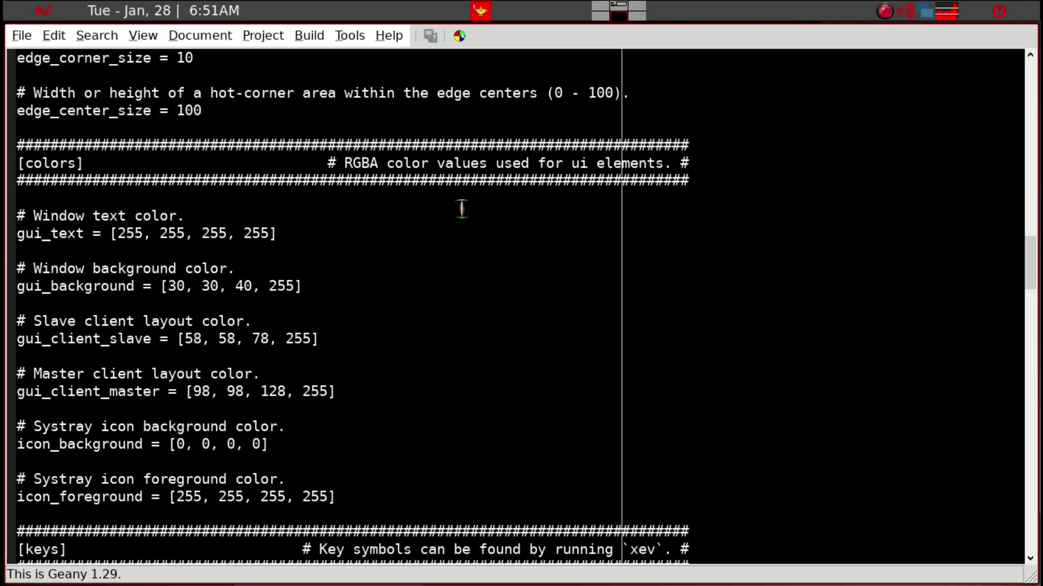
scroll(462, 209, "down", 8)
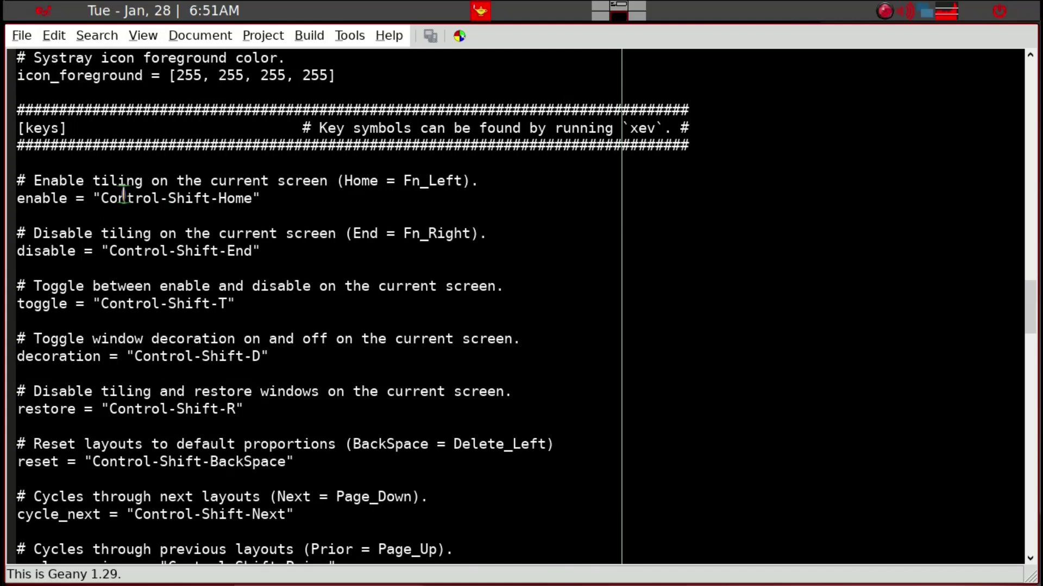
scroll(187, 366, "down", 3)
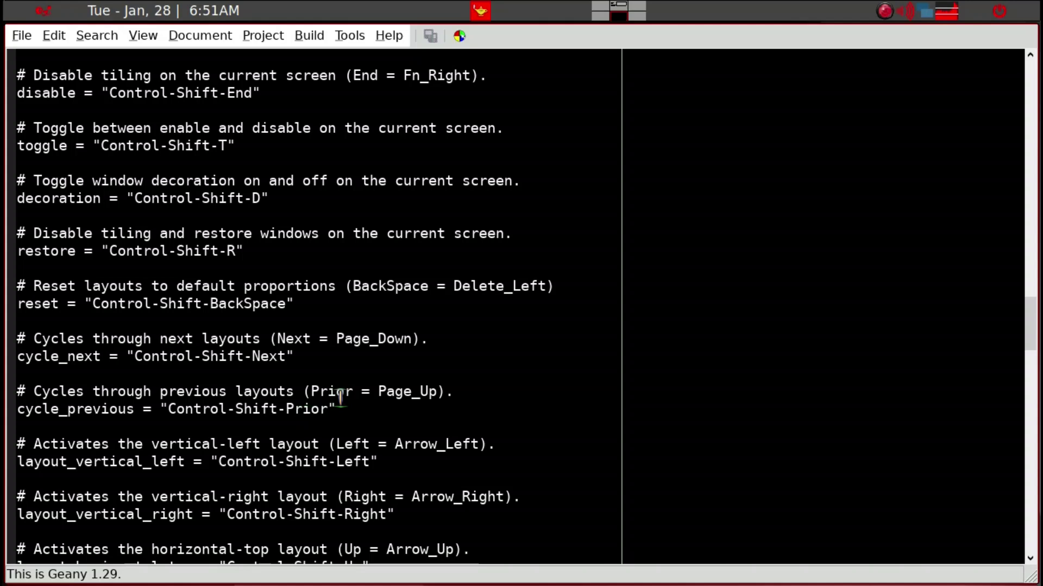
left_click(621, 10)
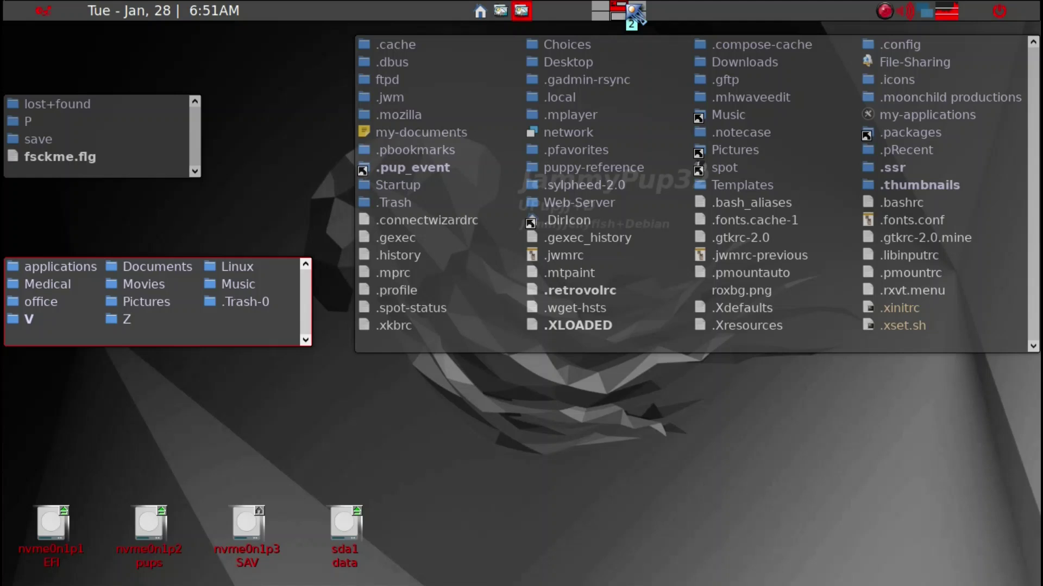
Cycle cortile through vertical-right, vertical-left, horizontal-top and horizontal-bottom layouts
left_click(634, 14)
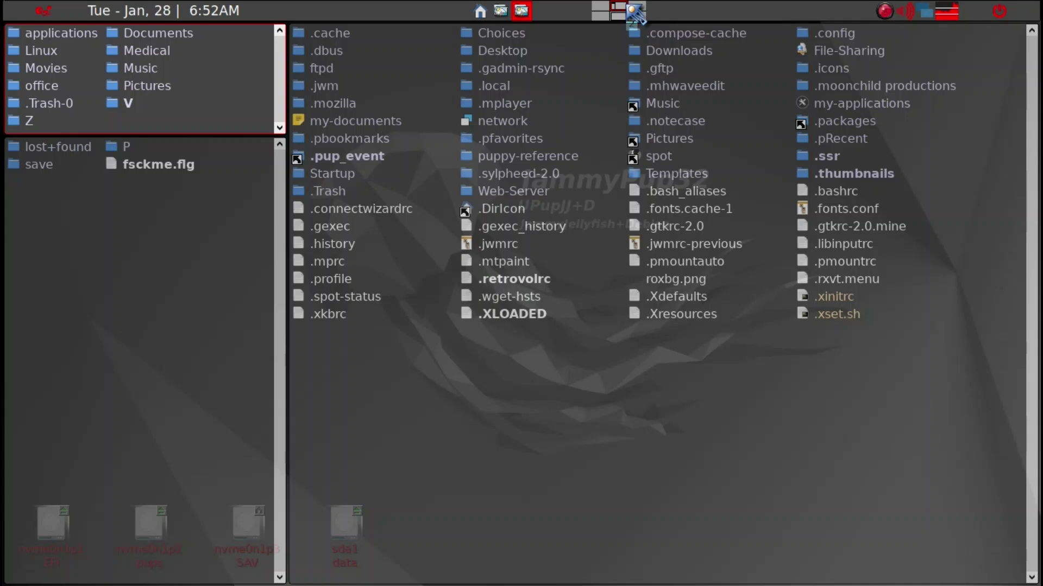
left_click(634, 14)
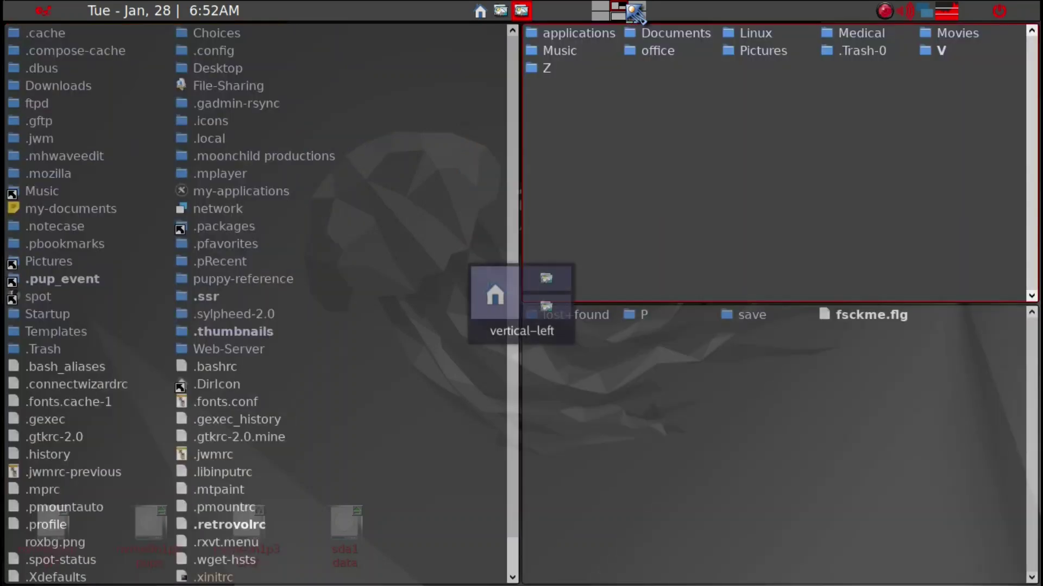
left_click(634, 14)
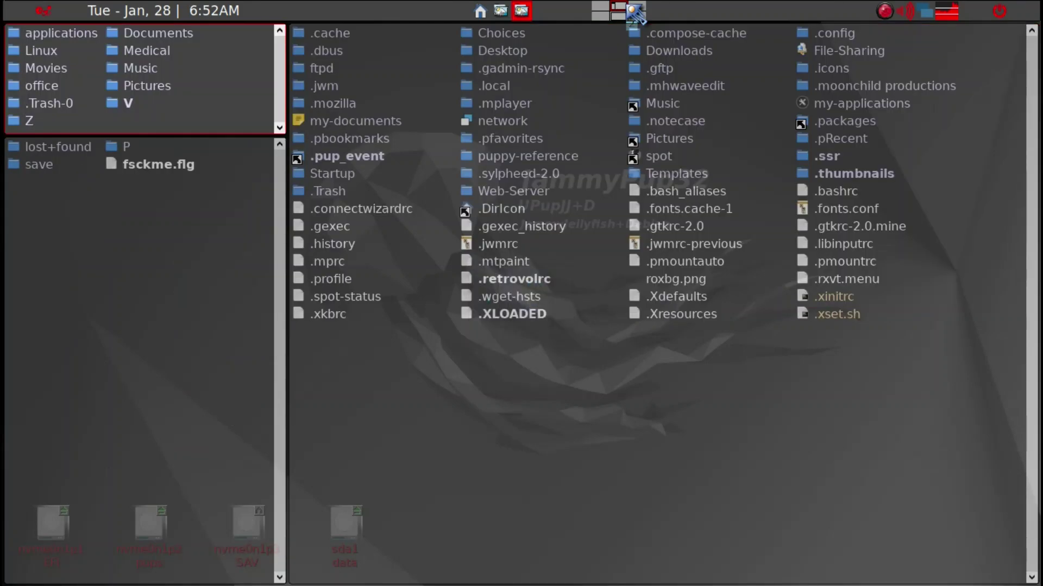
left_click(634, 14)
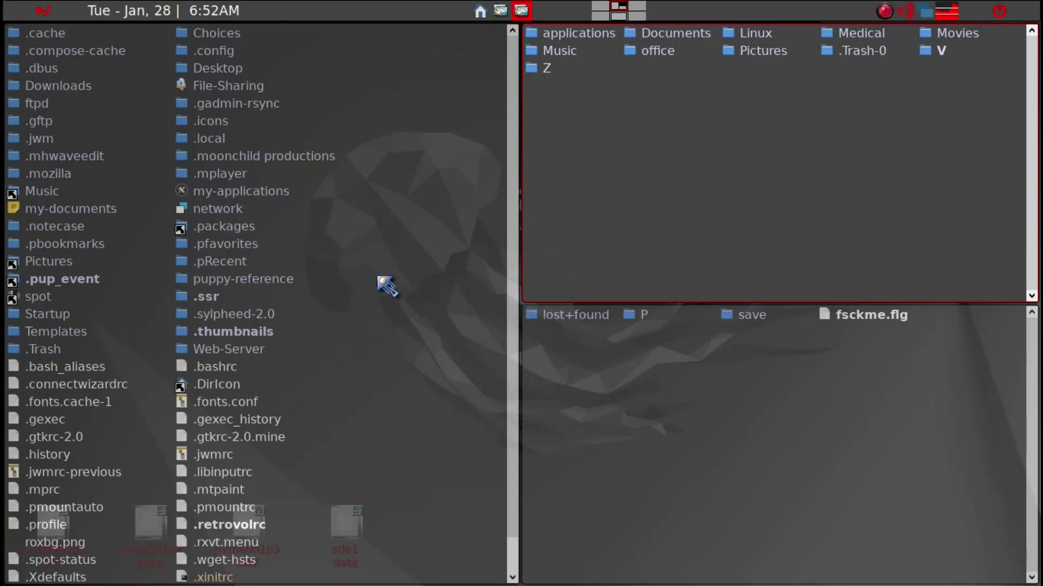
left_click(519, 320)
left_click(522, 320)
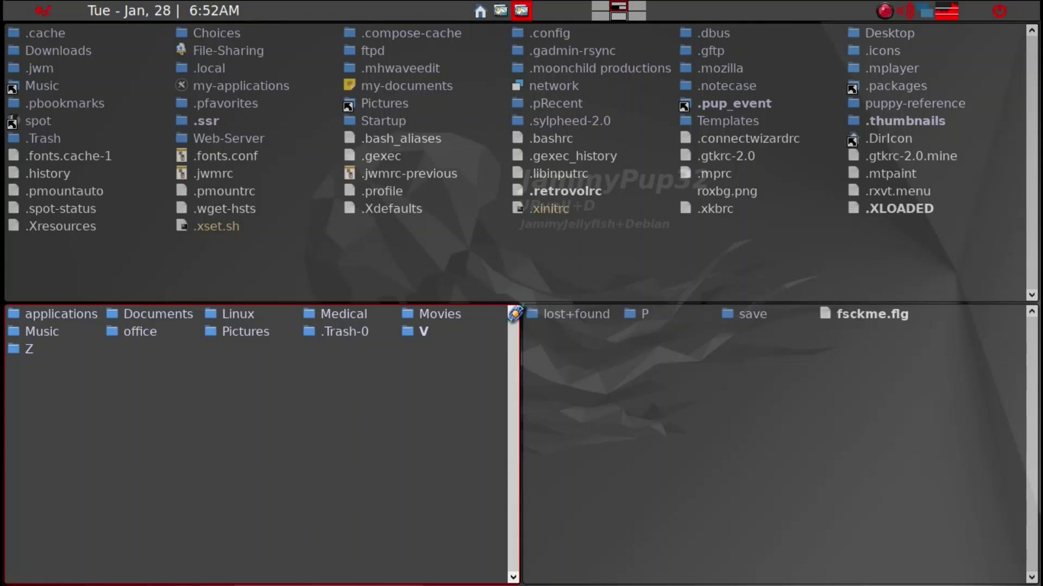
left_click(519, 319)
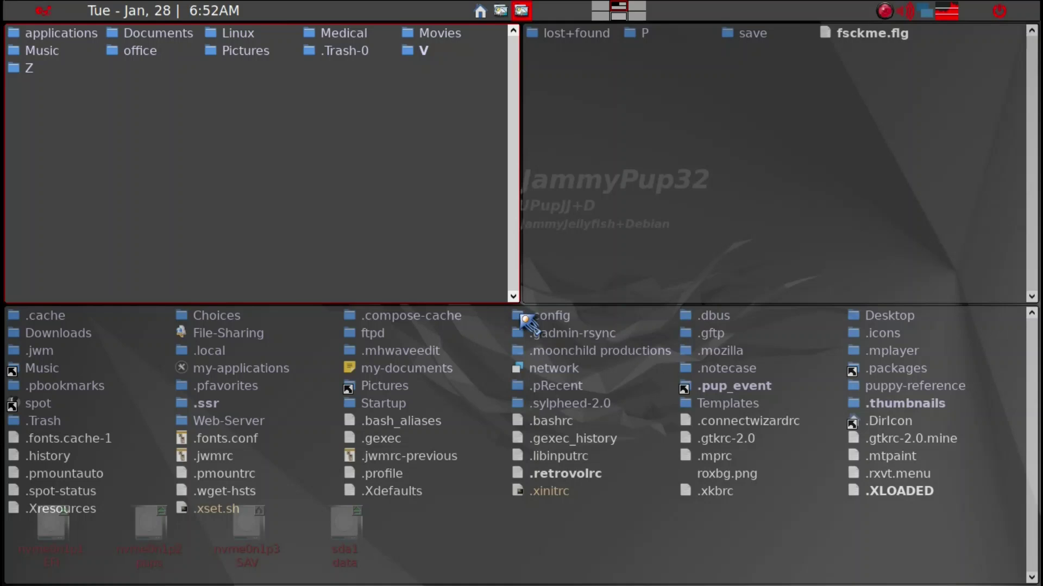
left_click(523, 318)
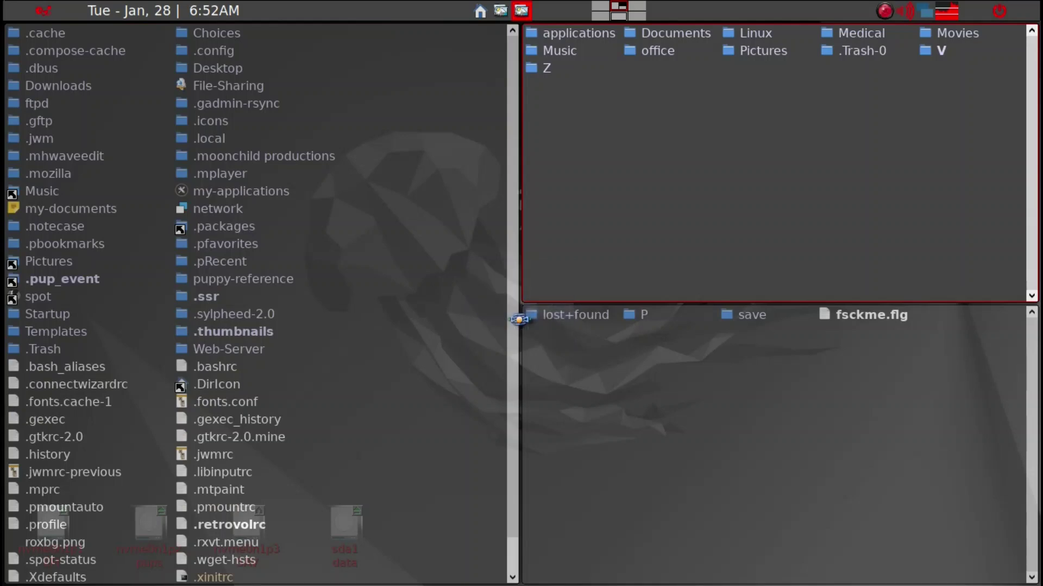
Open and close a terminal, then switch the windows to the vertical-right layout
key("ctrl+alt+t")
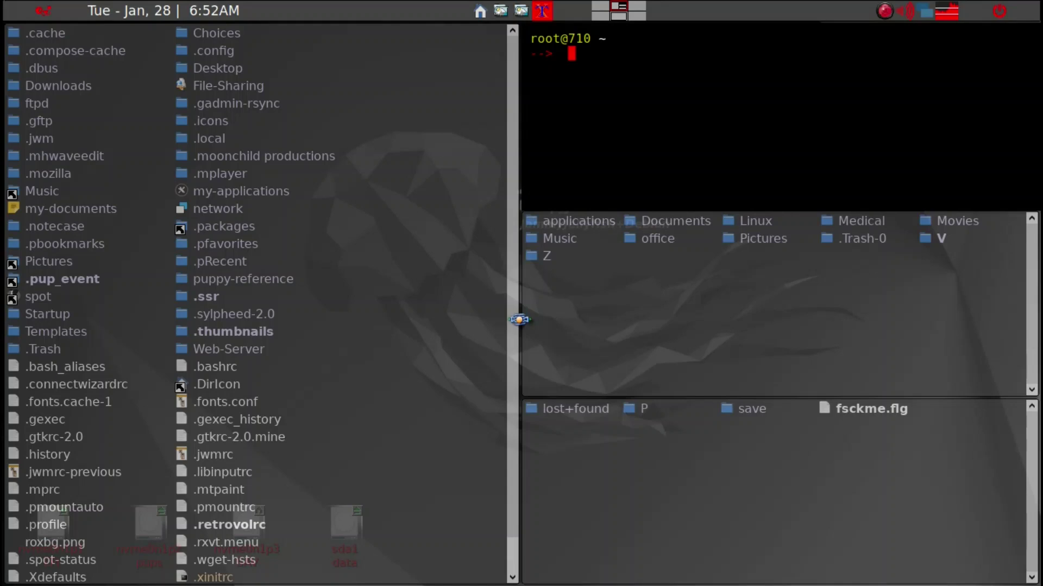
key("alt+F4")
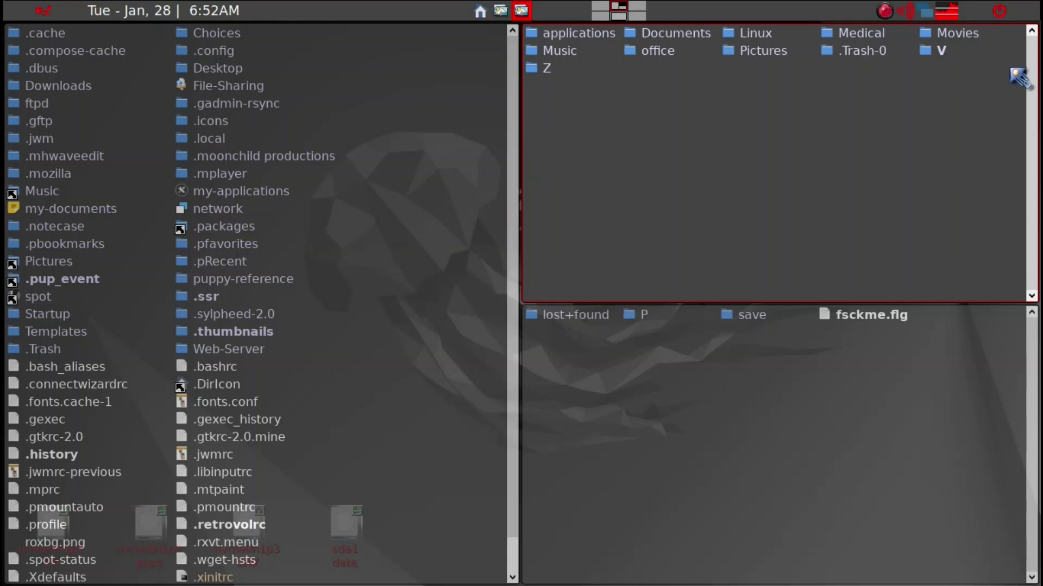
key("super+Right")
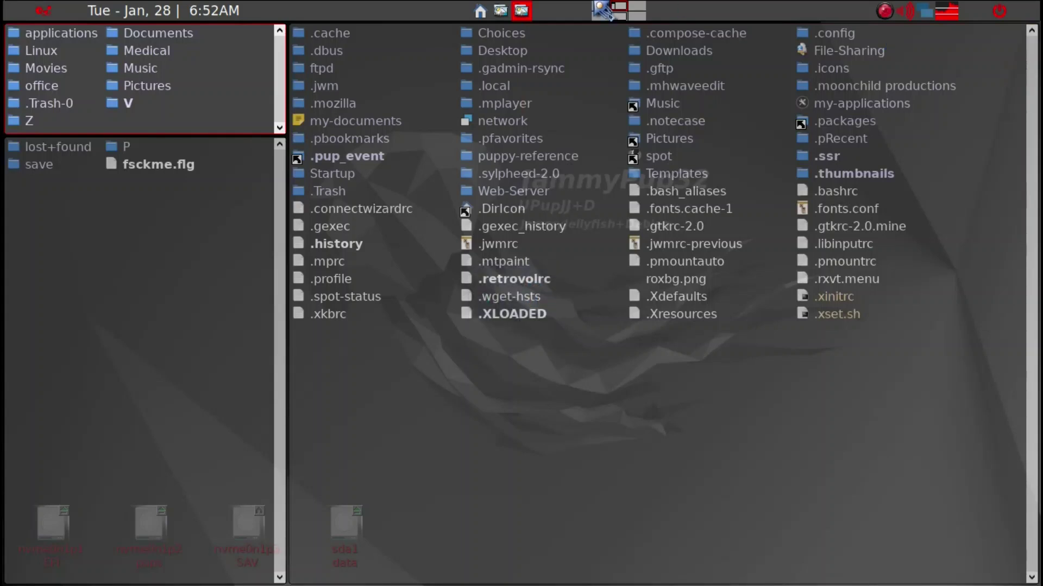
On the Geany workspace, turn on View > Show Sidebar to list the open documents
left_click(619, 16)
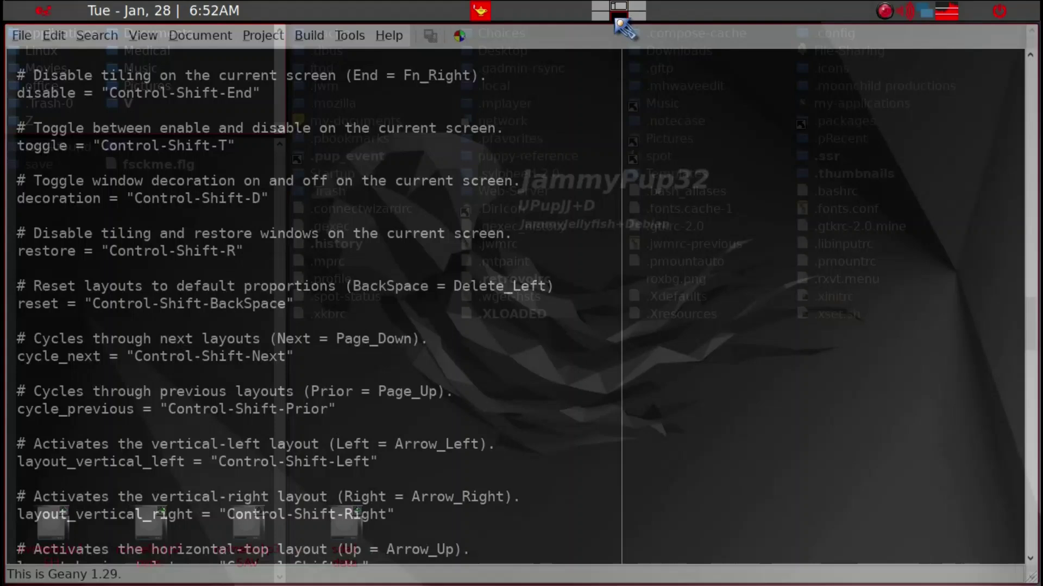
scroll(455, 247, "down", 6)
scroll(456, 254, "down", 2)
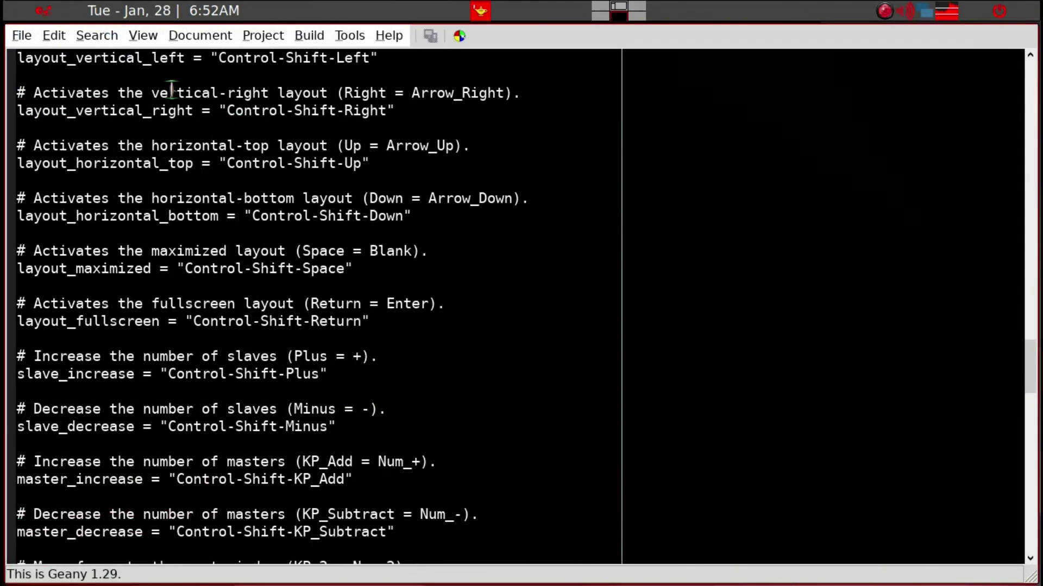
left_click(143, 35)
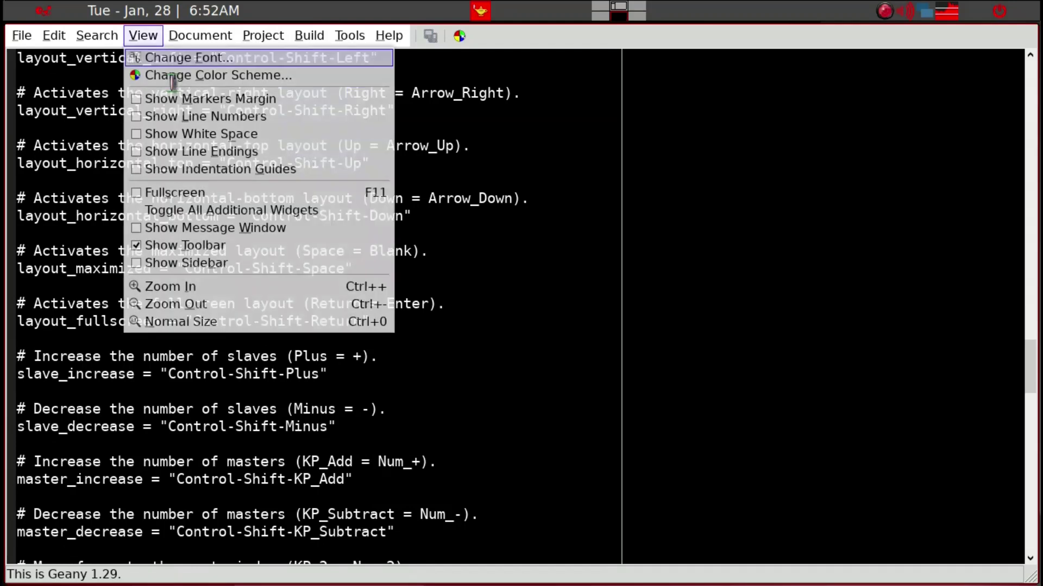
left_click(185, 265)
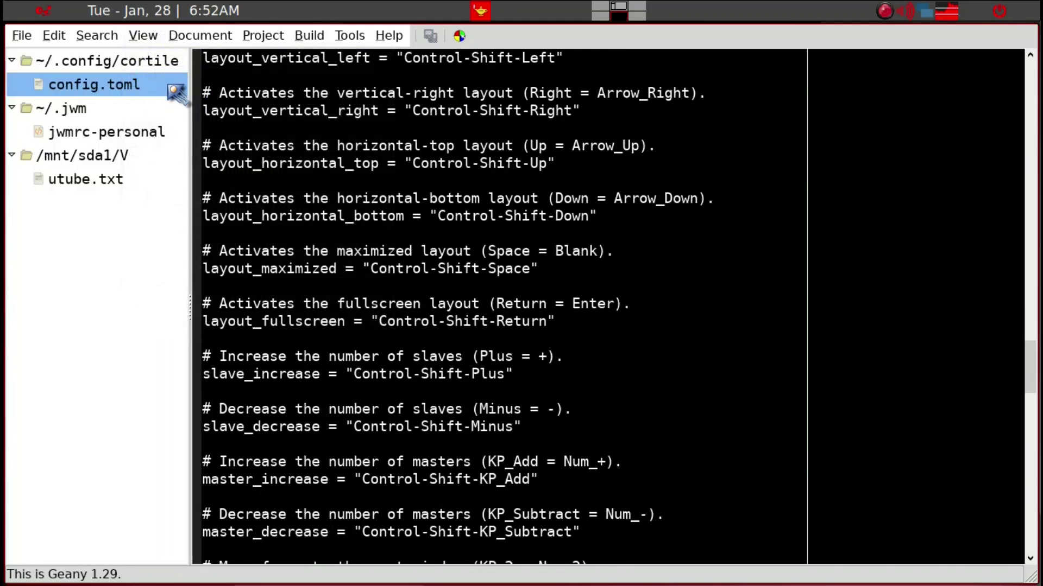
Open jwmrc-personal and review its Key lines, such as the deadbeef launcher and showdesktop shortcuts
left_click(148, 140)
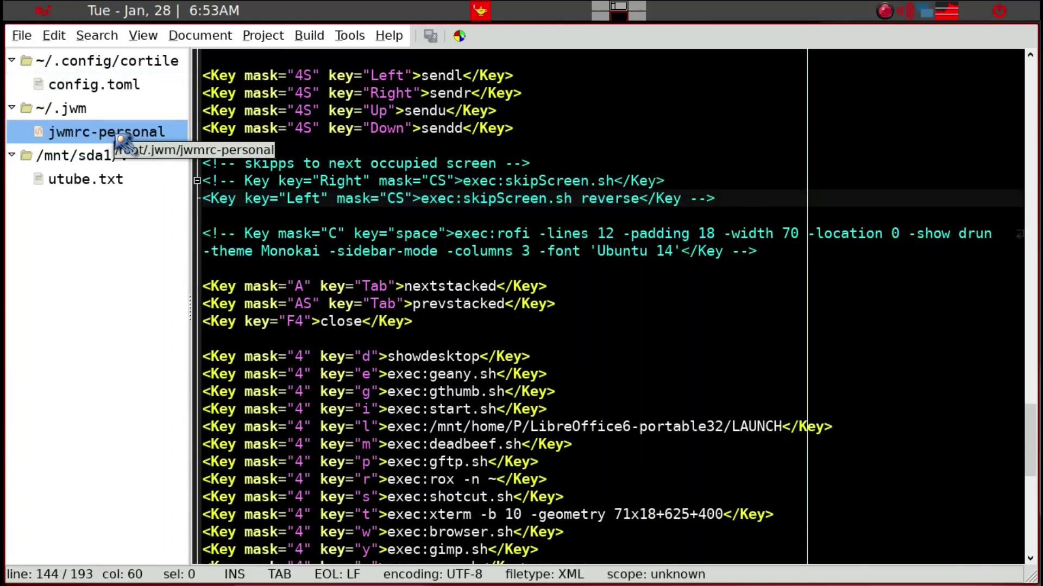
scroll(352, 171, "down", 2)
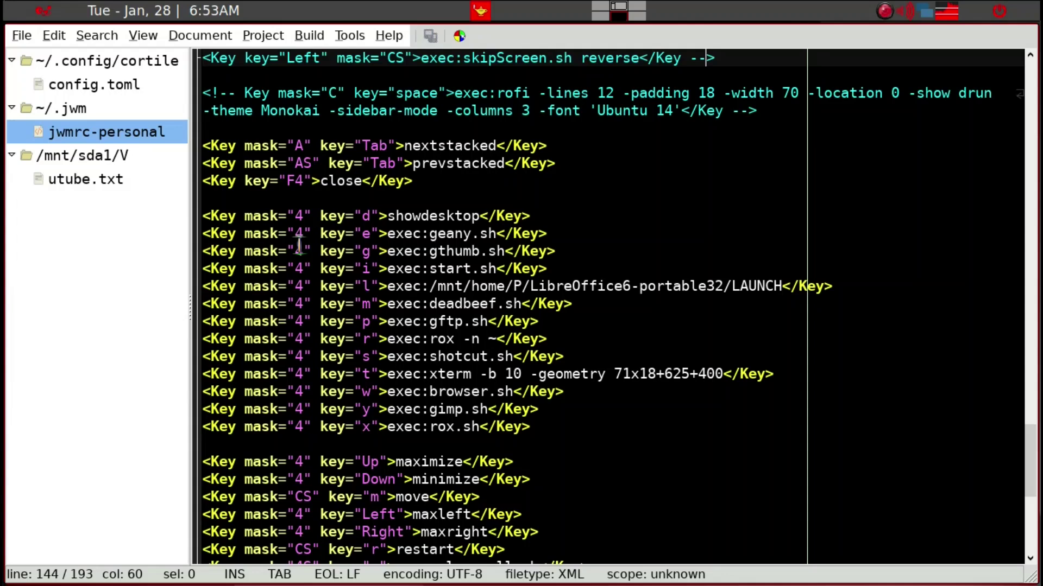
left_click(303, 303)
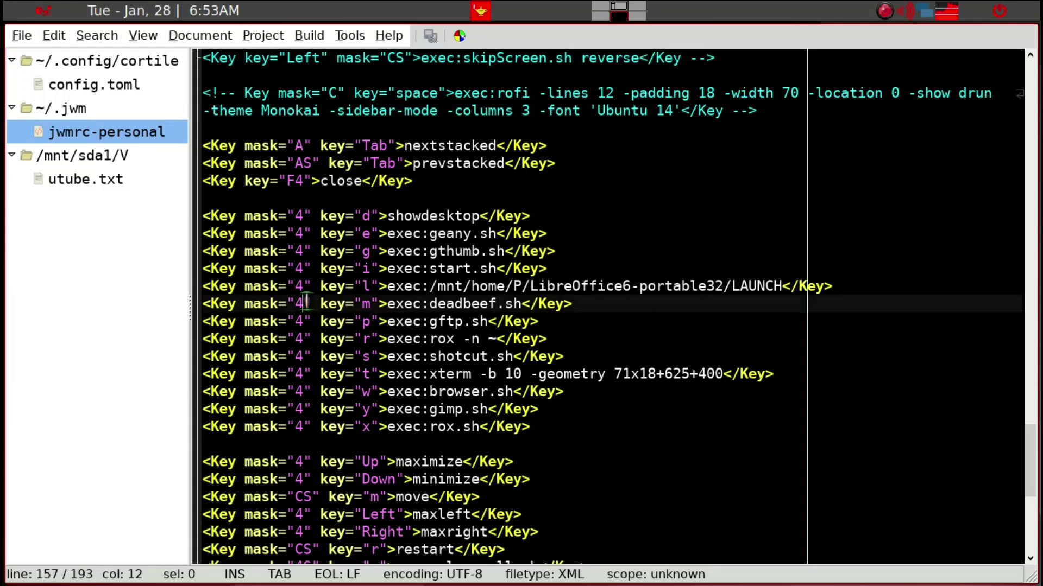
left_click(300, 216)
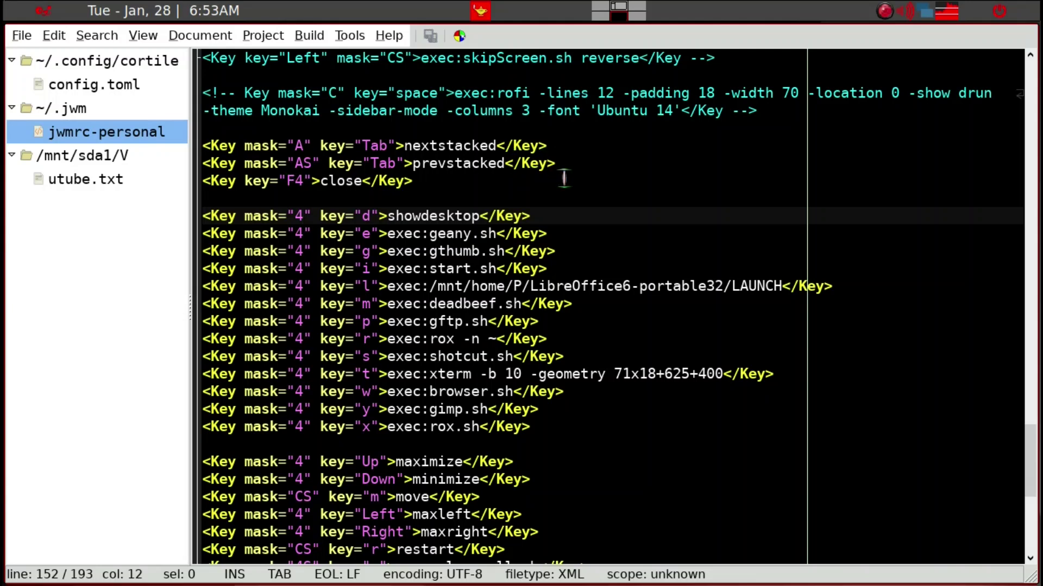
scroll(571, 200, "down", 3)
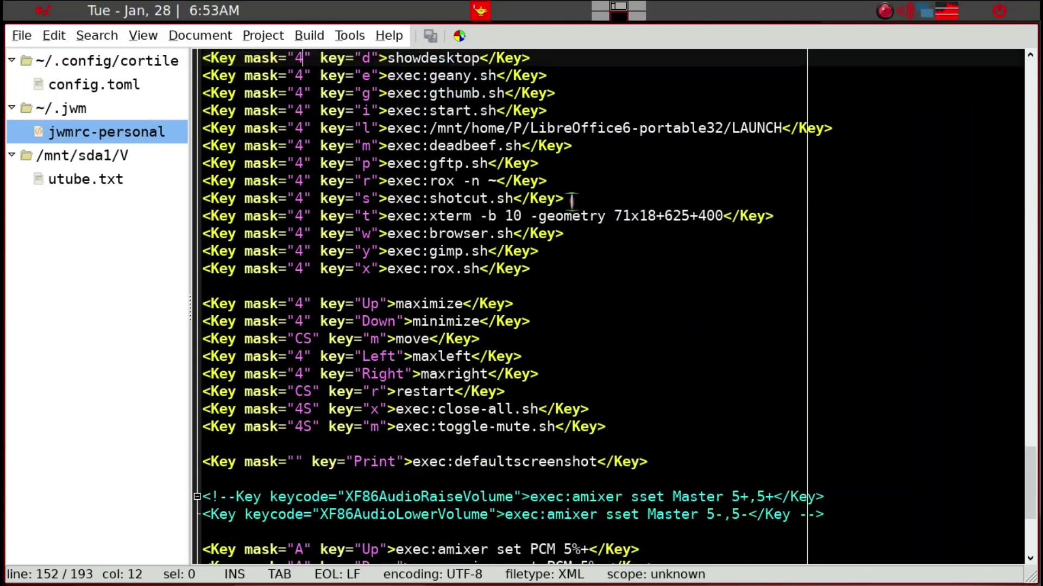
scroll(571, 201, "down", 3)
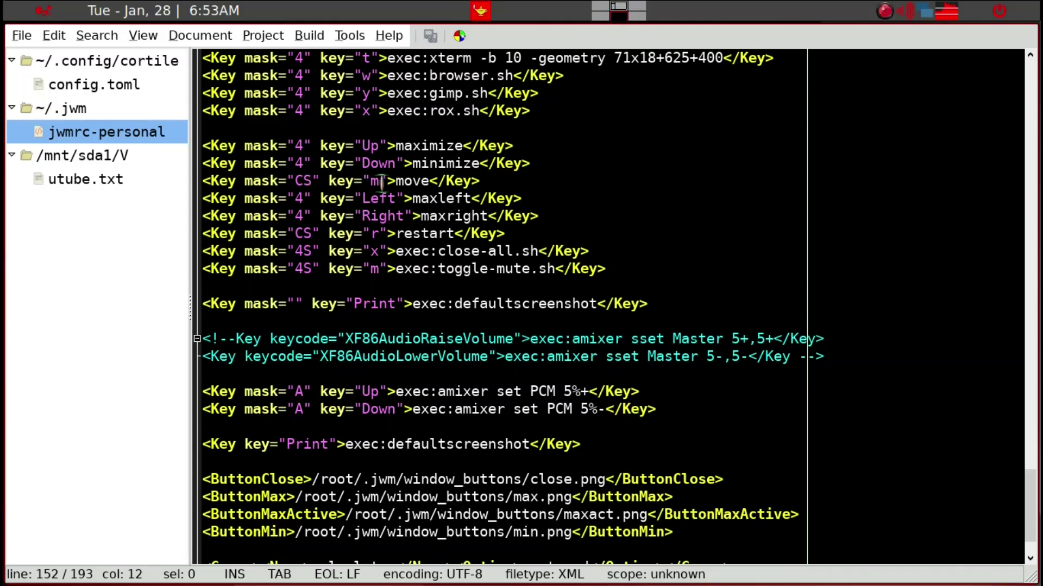
On the file-manager workspace, drag the applications/Documents folder window out of its tile
left_click(614, 7)
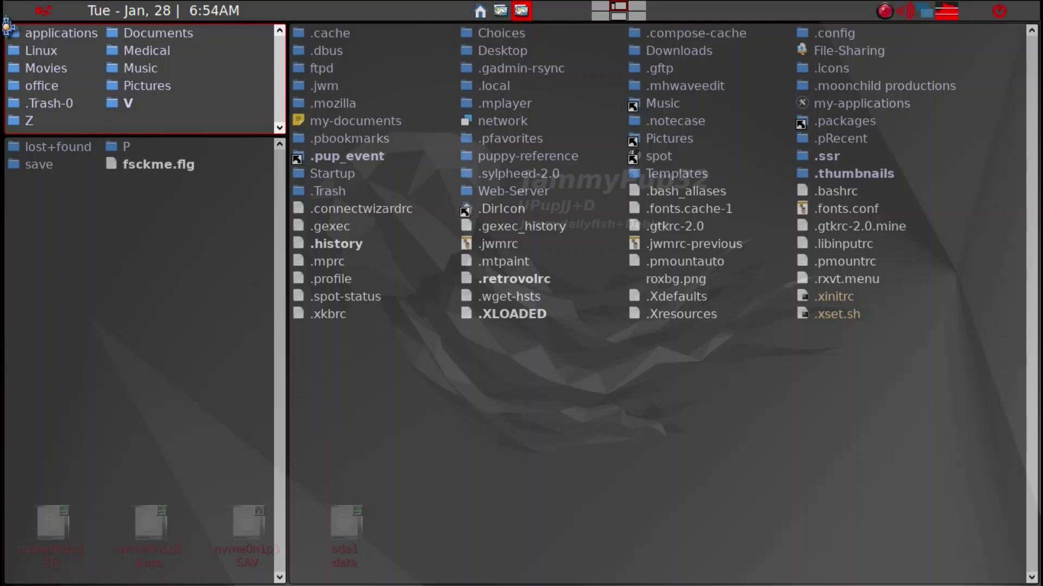
left_click_drag(8, 26, 120, 149)
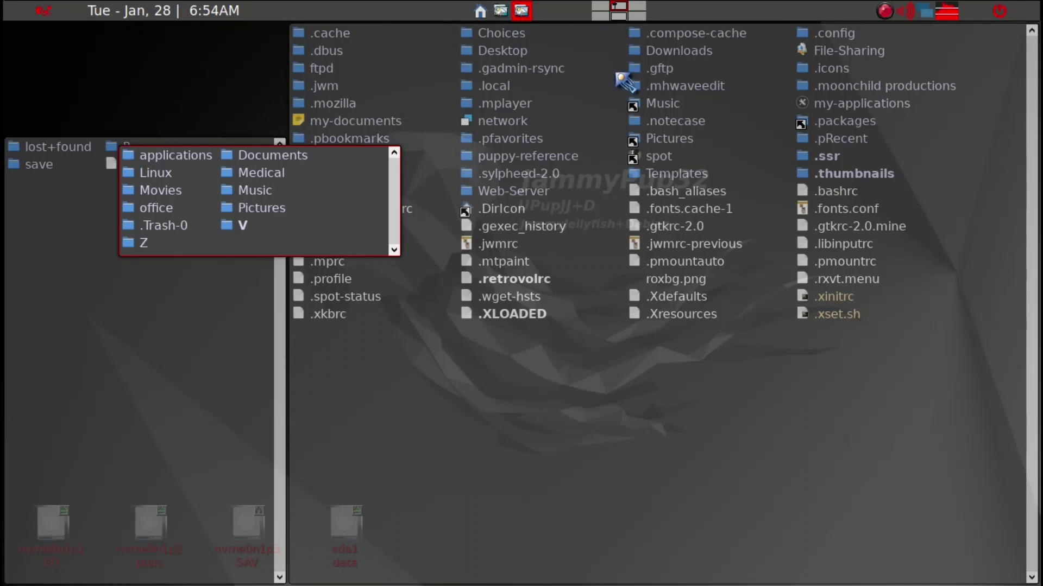
Review the Control-Shift tiling shortcuts in config.toml's [keys] section in Geany
left_click(620, 15)
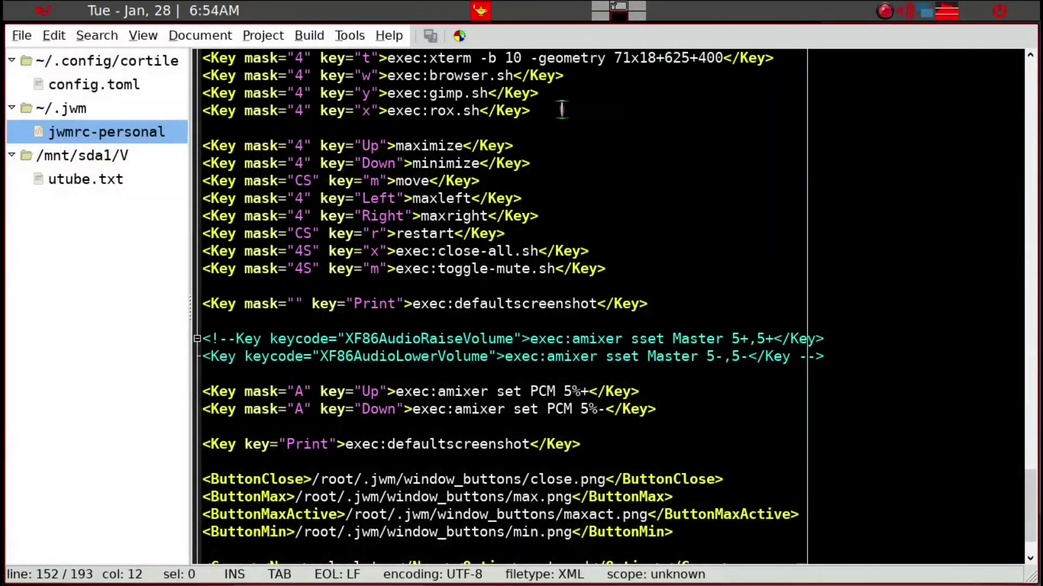
left_click(160, 86)
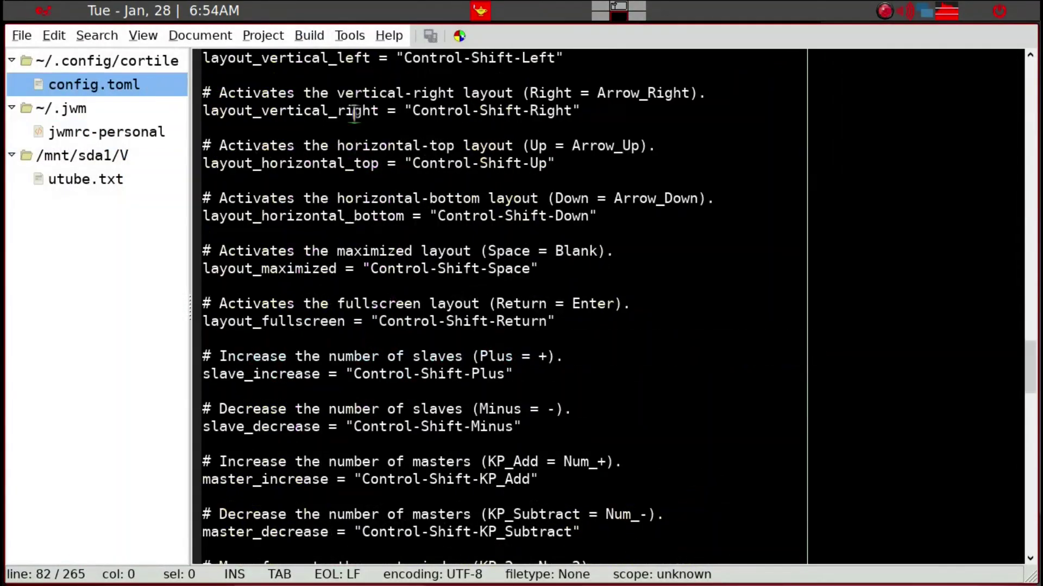
scroll(437, 175, "down", 2)
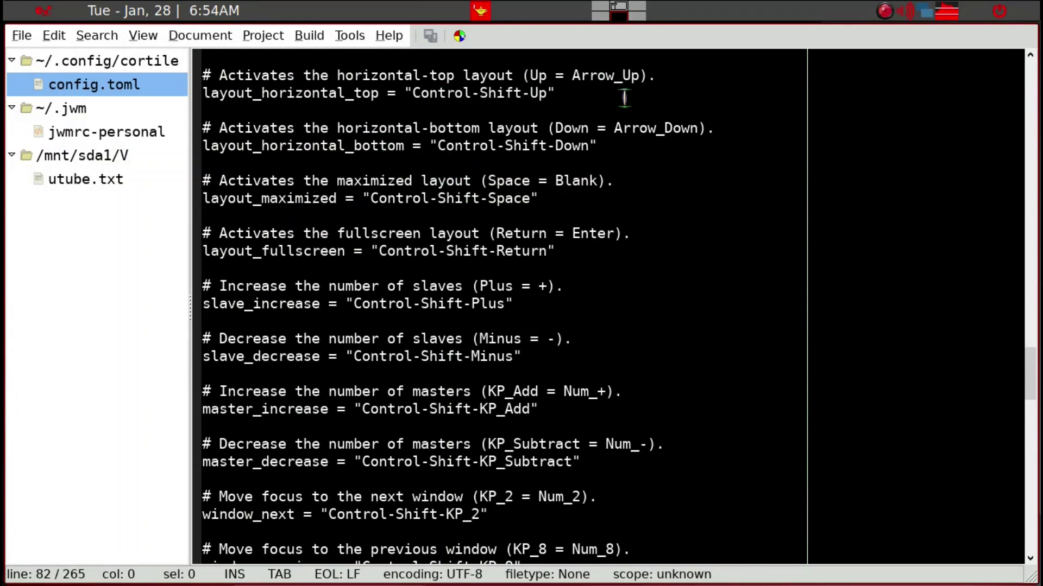
scroll(630, 141, "down", 1)
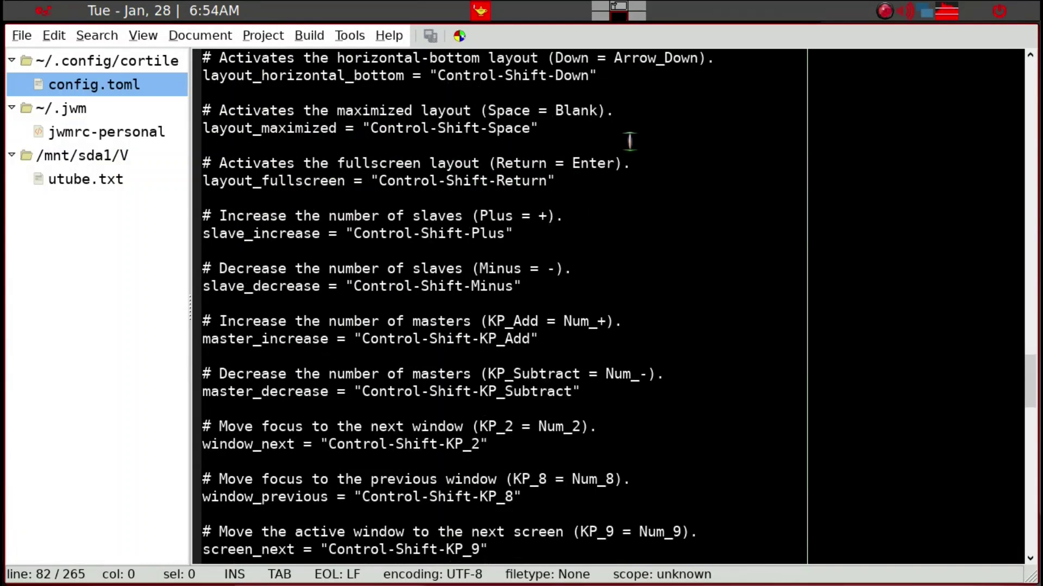
scroll(630, 145, "up", 1)
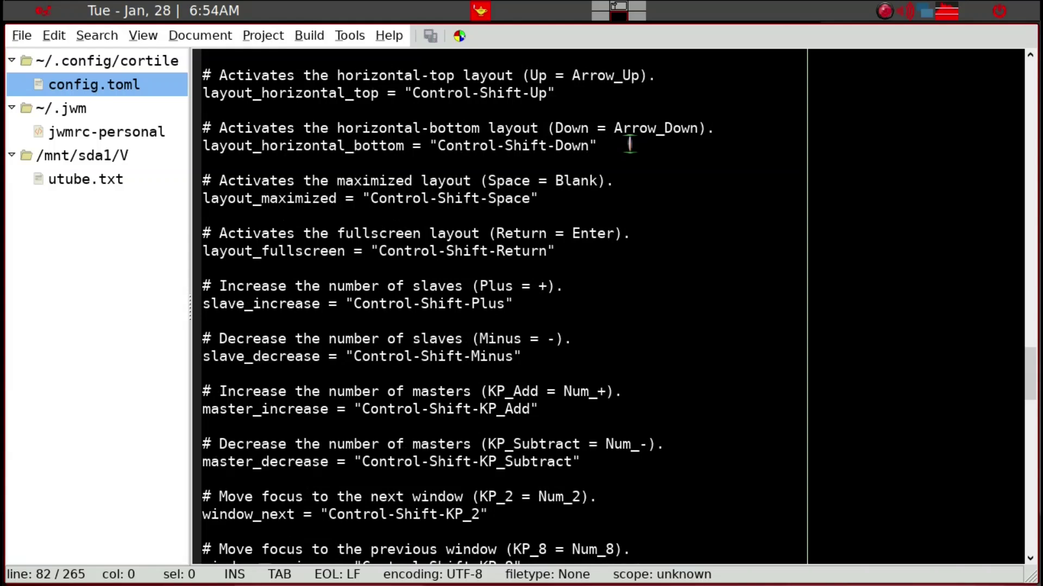
scroll(633, 145, "up", 11)
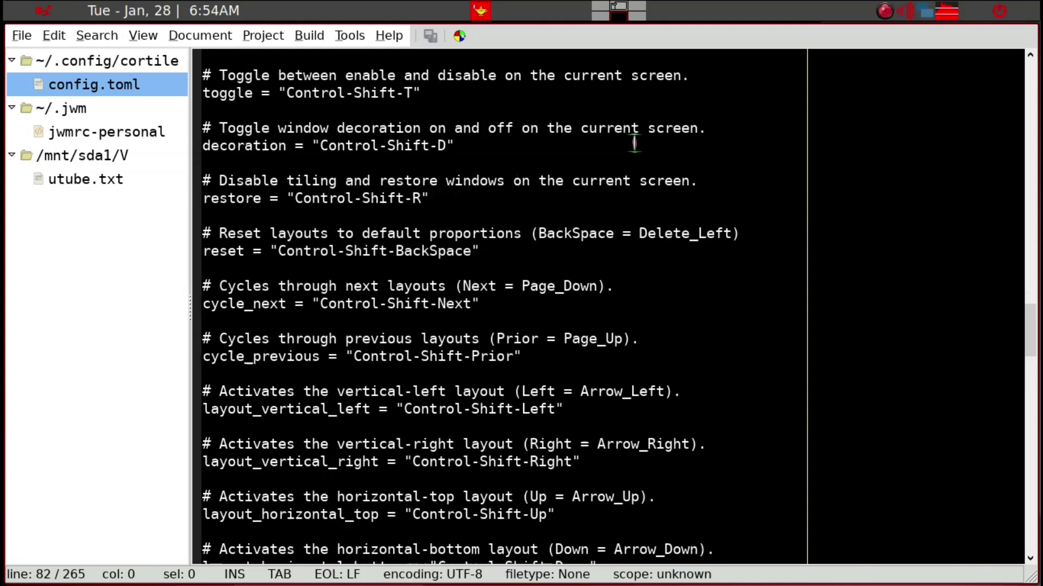
left_click(624, 12)
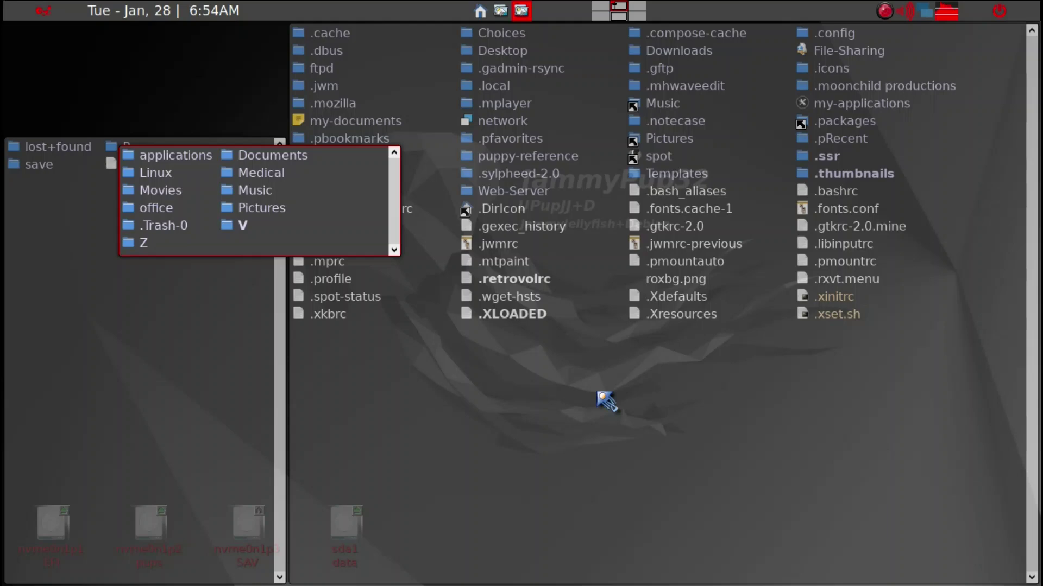
Hide all windows with Super+D and open the nvme0n1p3 SAV partition in ROX-Filer
key("super+d")
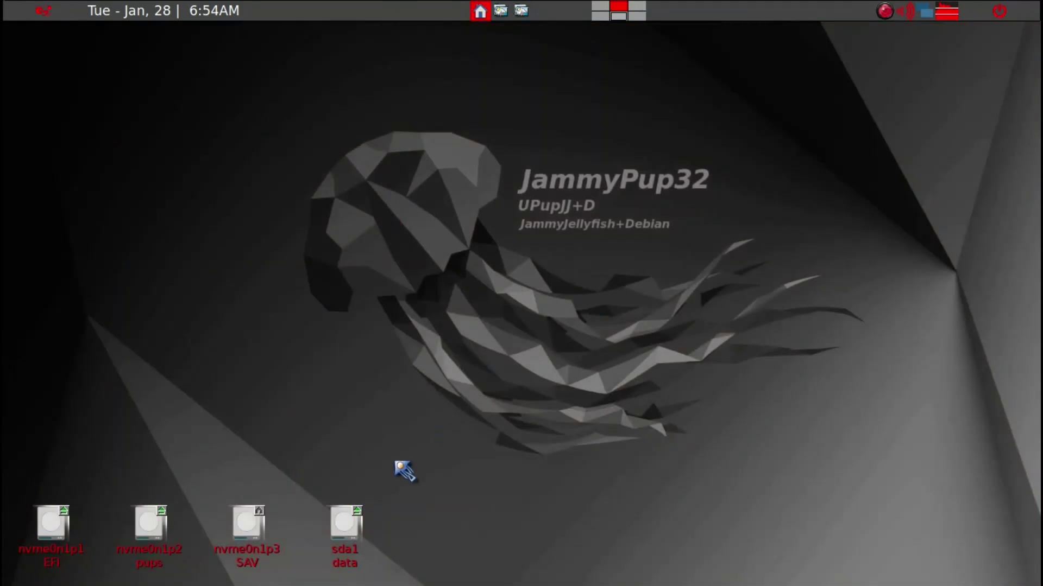
left_click(244, 537)
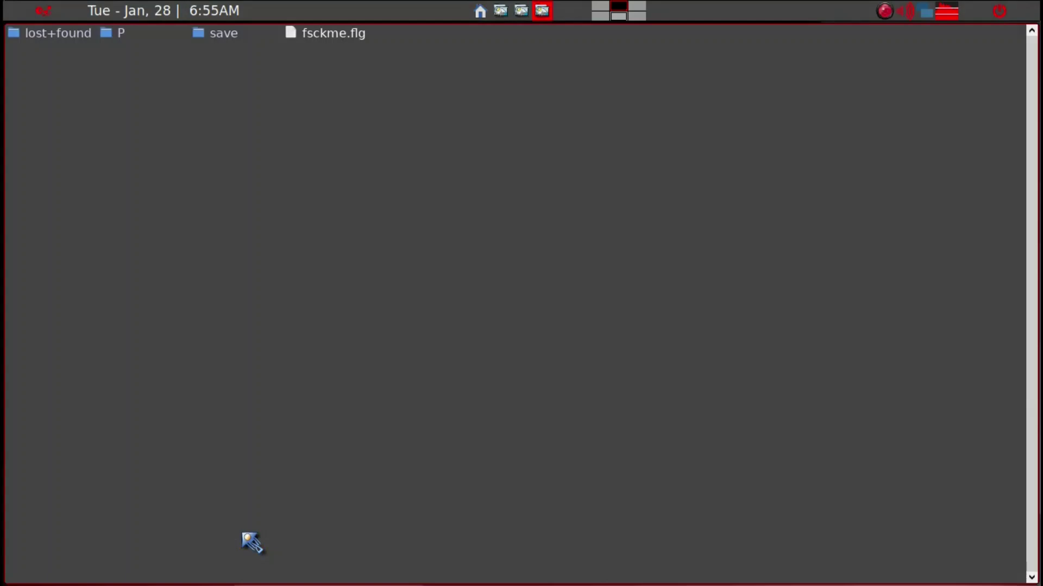